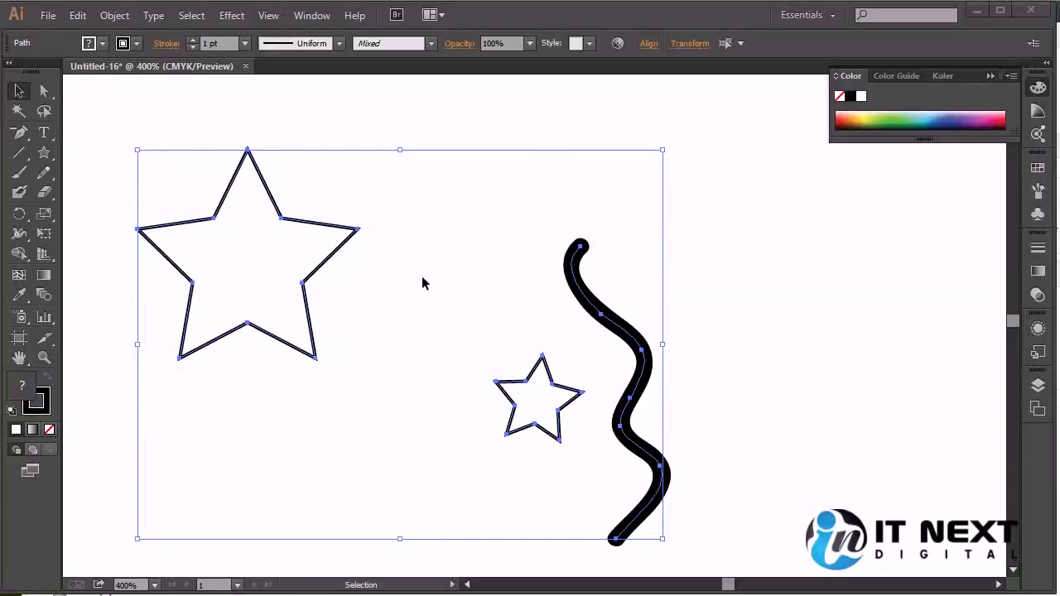
Step: Delete both stars and the thick wavy line, then zoom out and pan slightly
left_click_drag(108, 128, 729, 549)
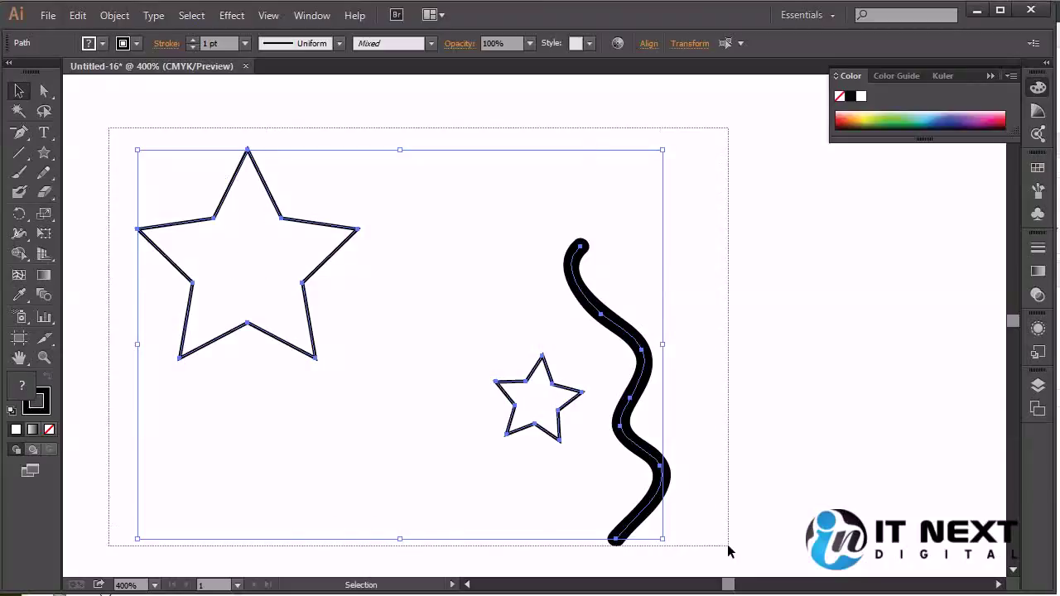
key("Delete")
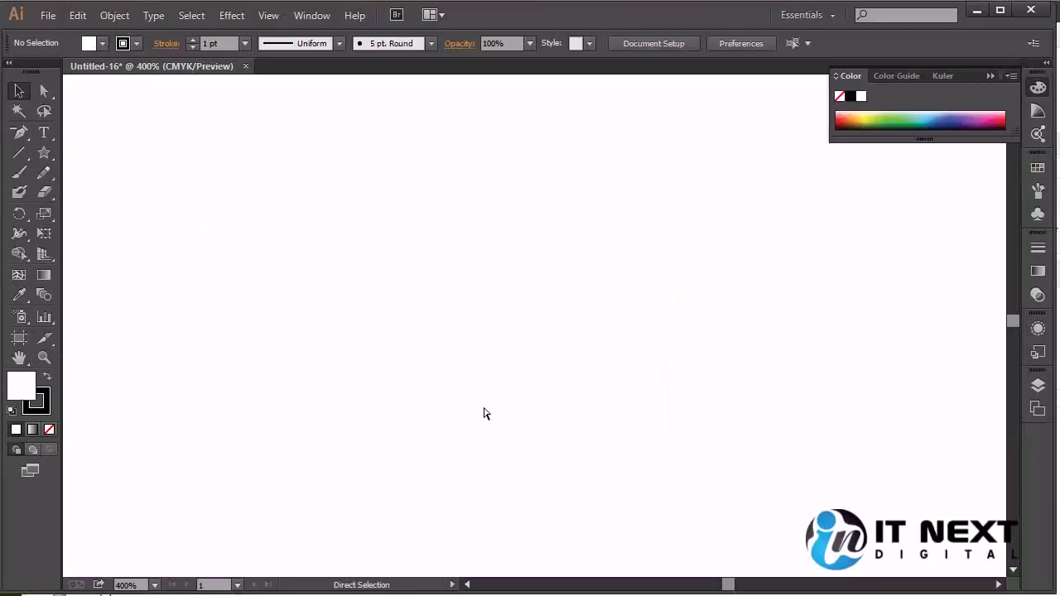
key("ctrl+minus")
key("ctrl+minus")
left_click_drag(541, 510, 535, 510)
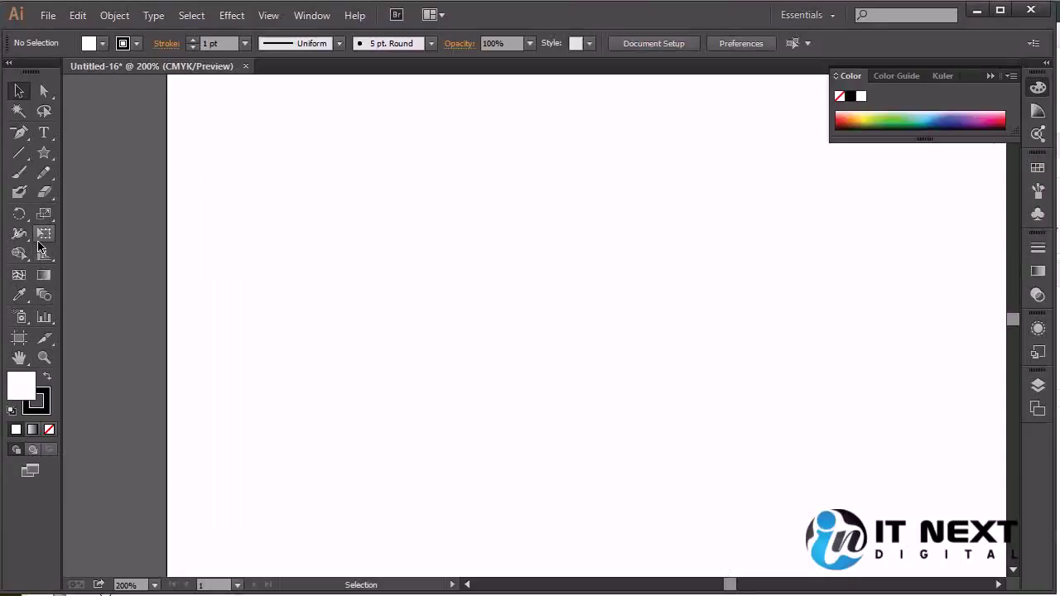
Step: Draw a small square and a larger square to its right, then select both
left_click(48, 157)
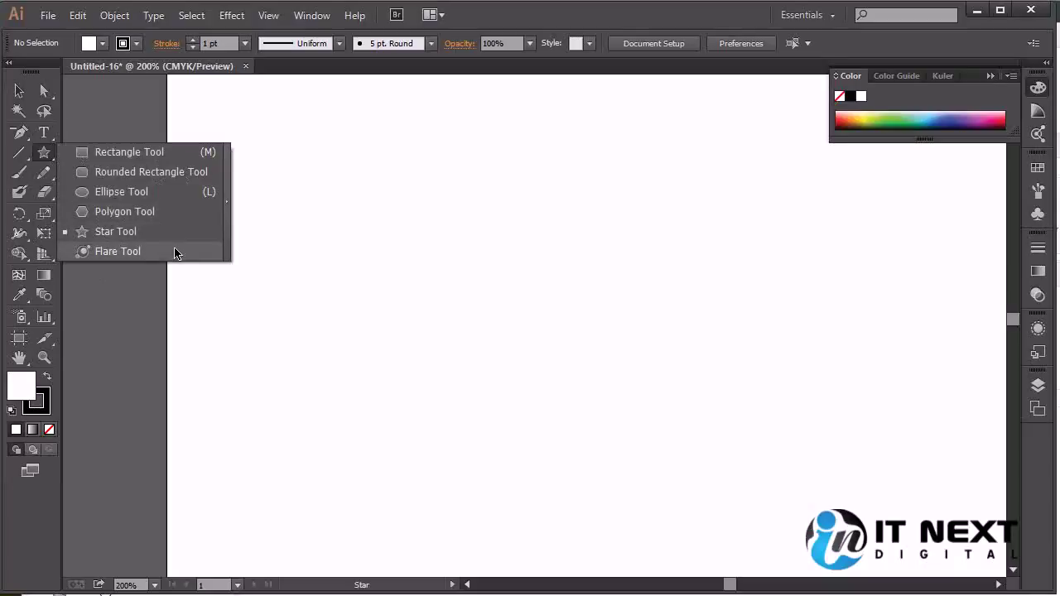
left_click(137, 152)
left_click_drag(344, 239, 430, 313)
left_click_drag(471, 227, 577, 334)
key("v")
left_click_drag(648, 207, 225, 434)
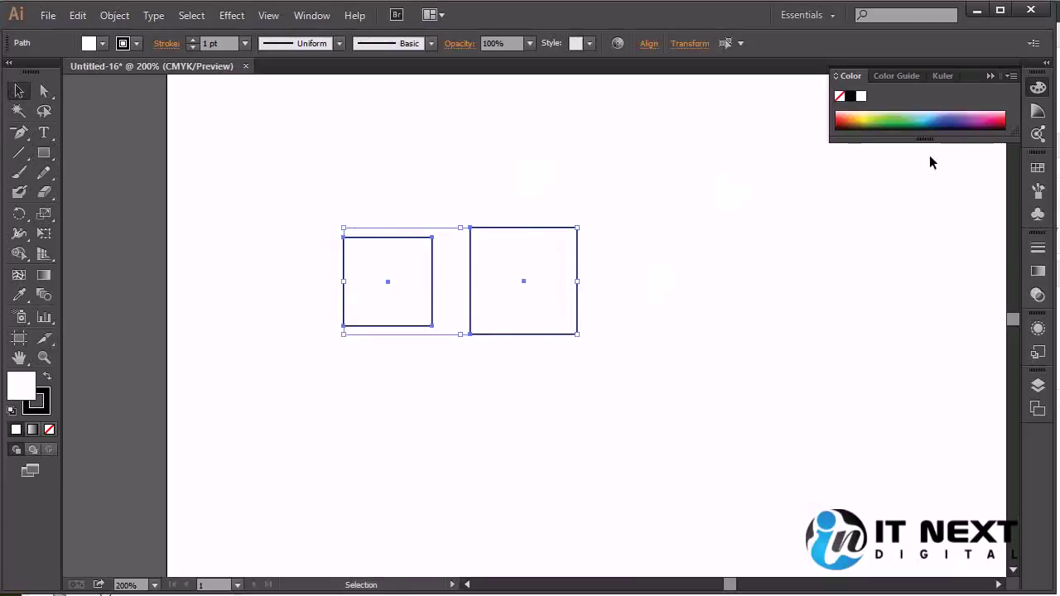
Step: Fill both squares green and toggle between fill and stroke editing with X
left_click(894, 117)
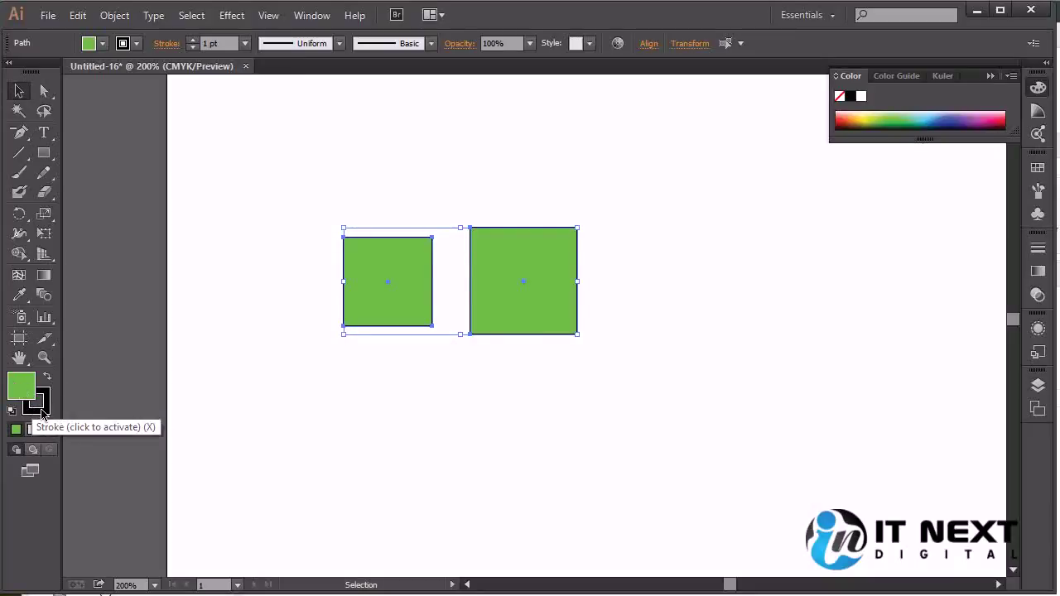
left_click(42, 414)
key("x")
left_click(42, 413)
key("x")
key("x")
key("x")
key("x")
key("x")
key("x")
key("x")
key("x")
key("x")
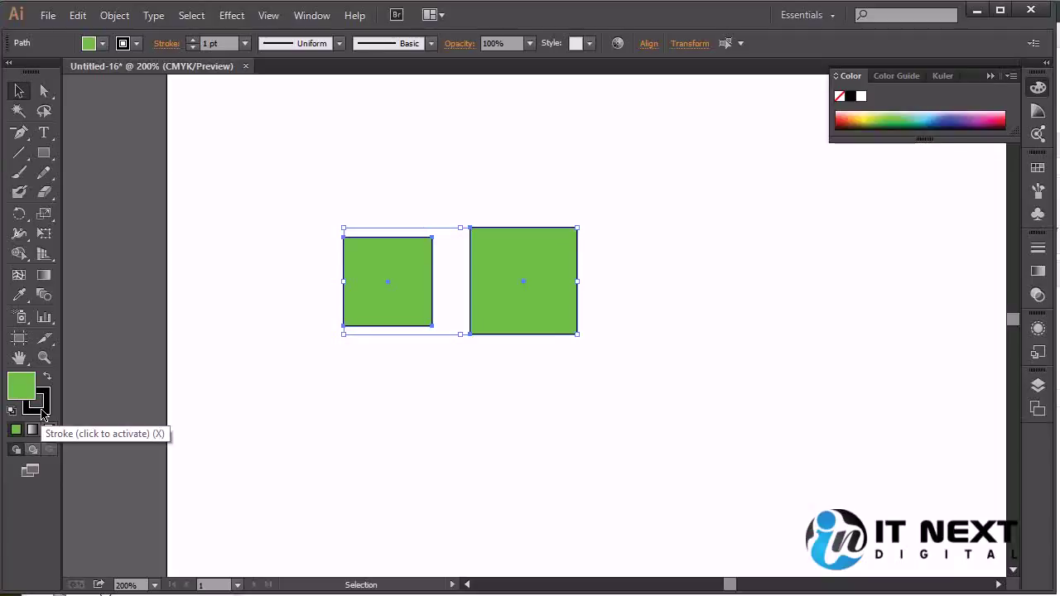
key("x")
key("x")
key("x")
key("x")
key("x")
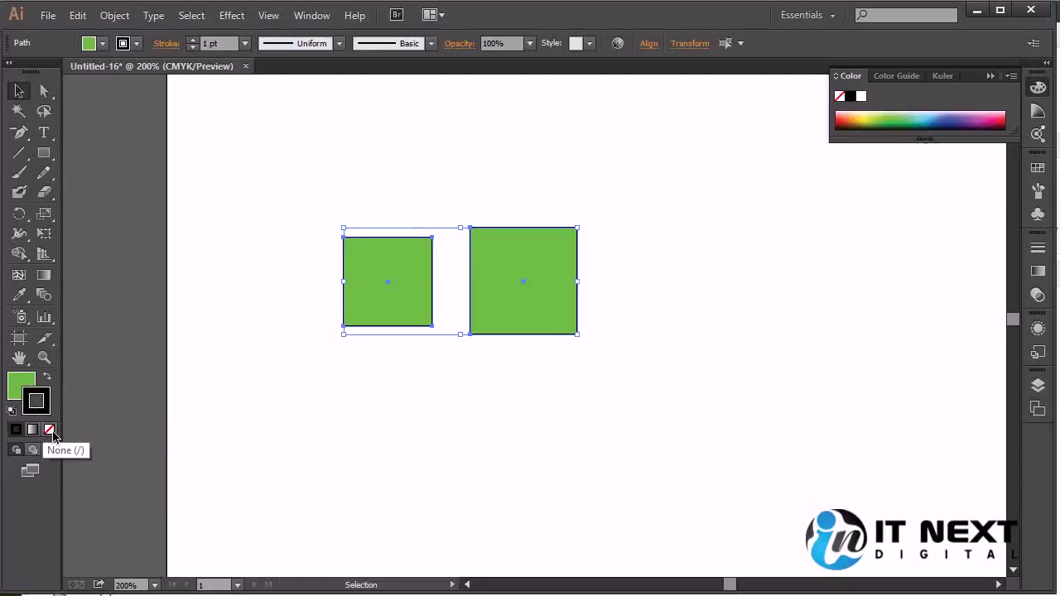
Step: Try a 10 pt black outline on both squares, then set the stroke to None
left_click(51, 432)
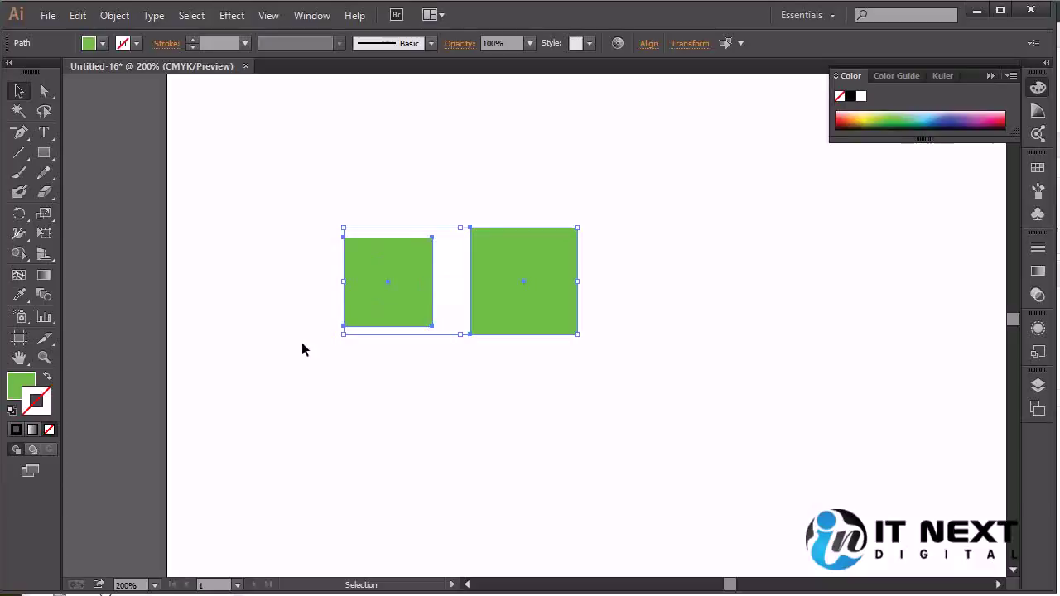
left_click(16, 431)
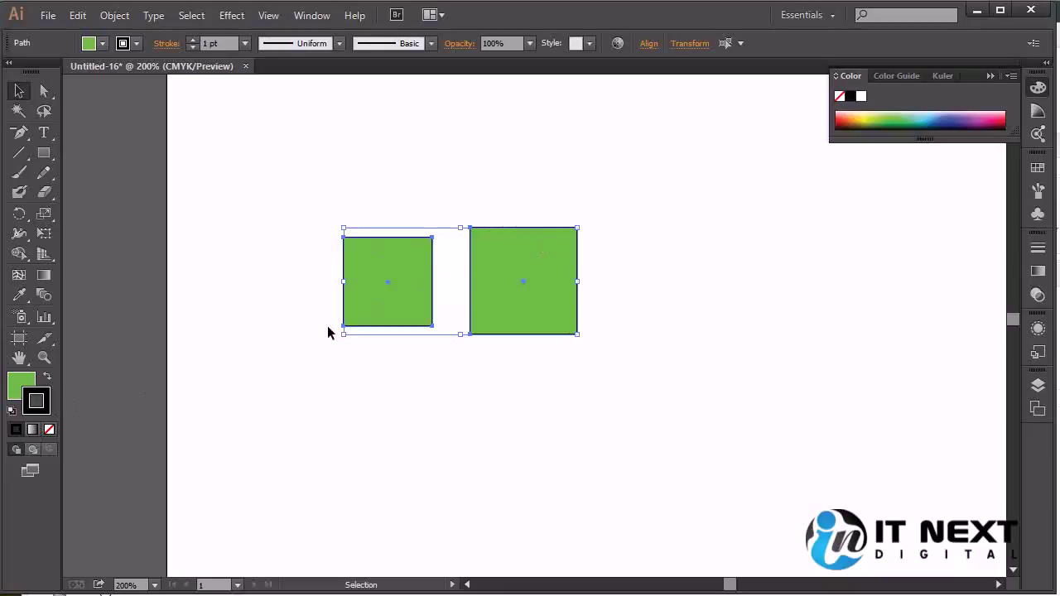
left_click(247, 44)
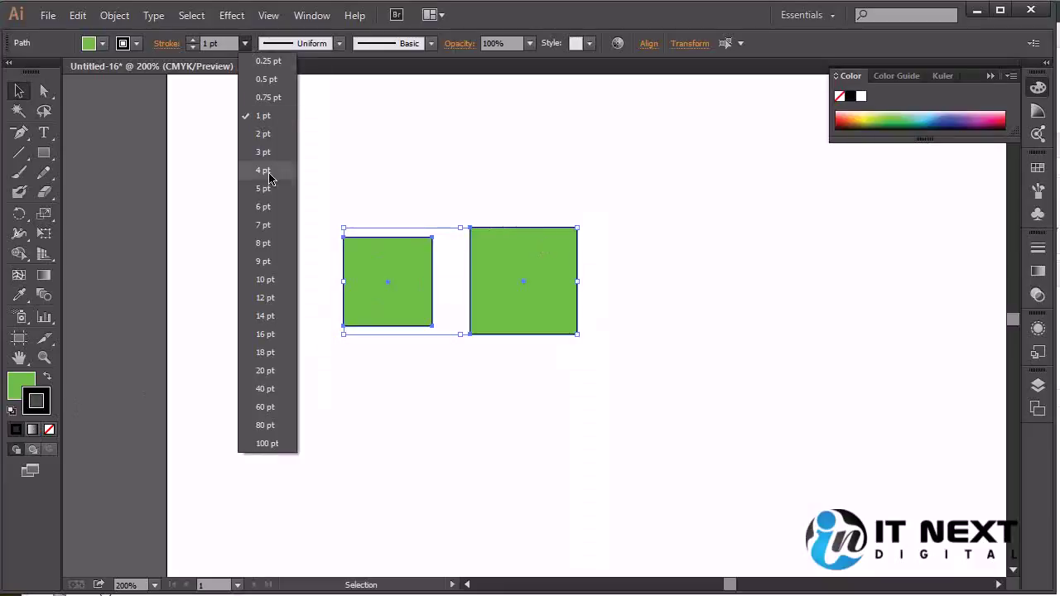
left_click(279, 279)
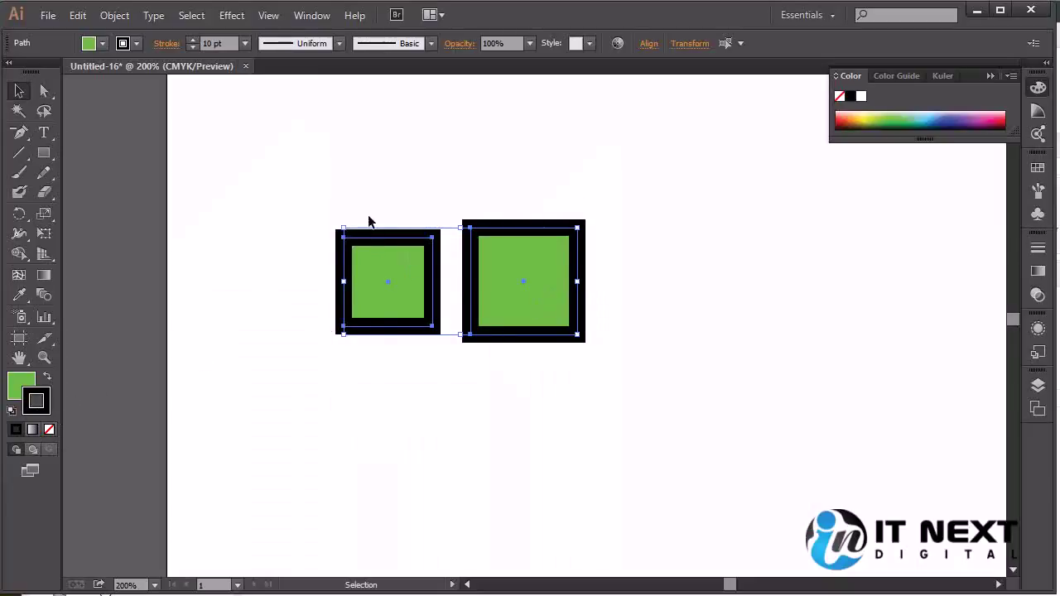
left_click(49, 430)
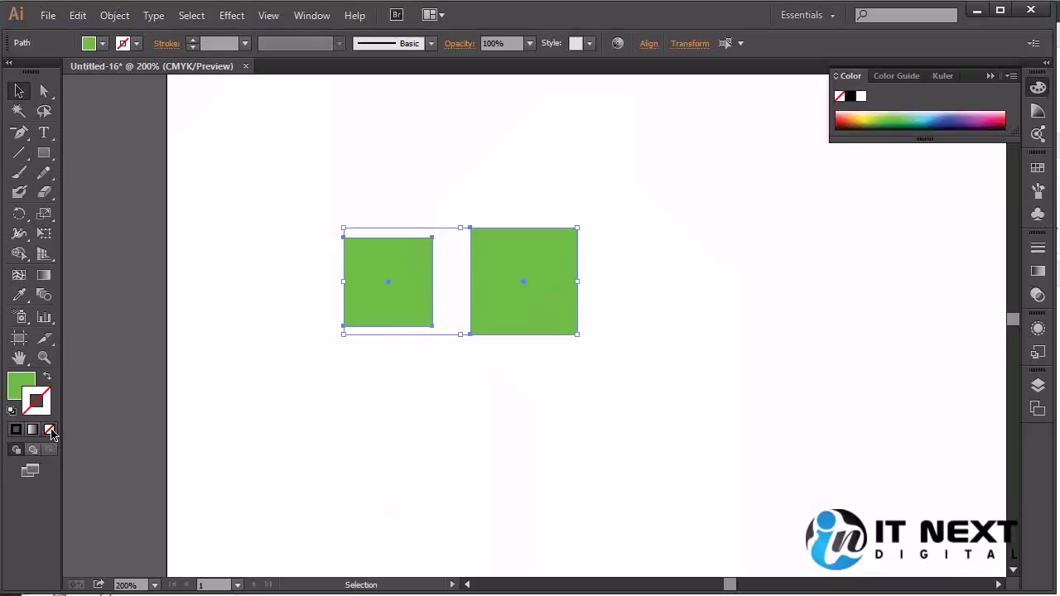
left_click(20, 383)
key("period")
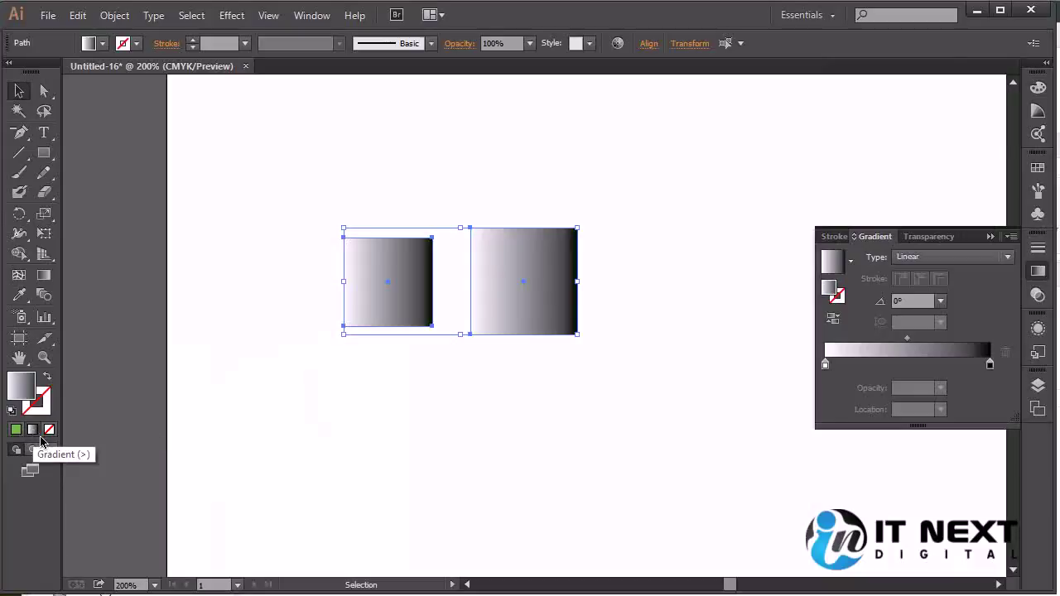
key("comma")
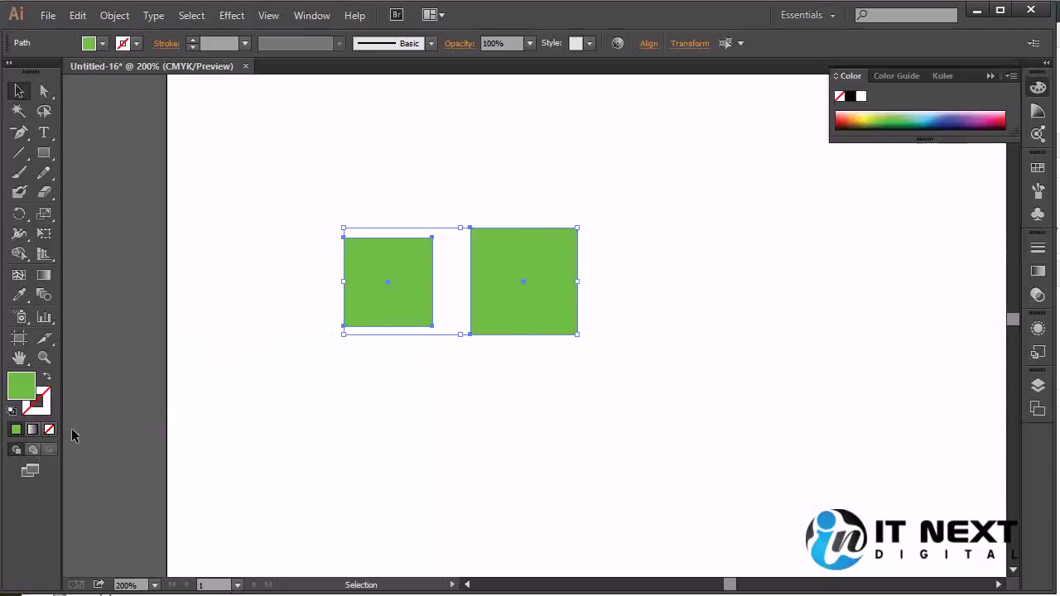
key("period")
key("slash")
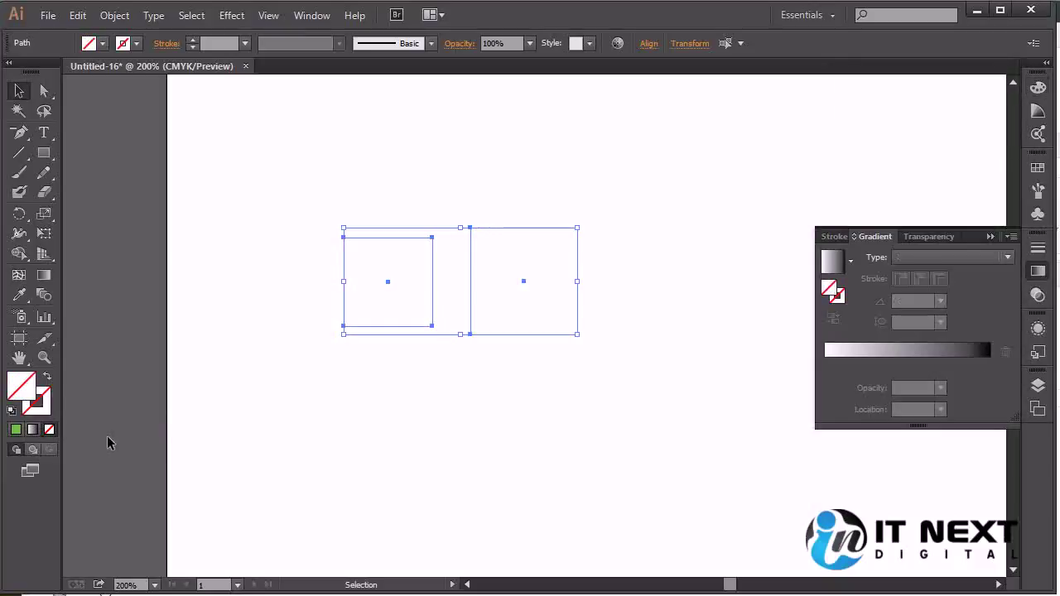
key("comma")
key("period")
key("slash")
key("comma")
key("period")
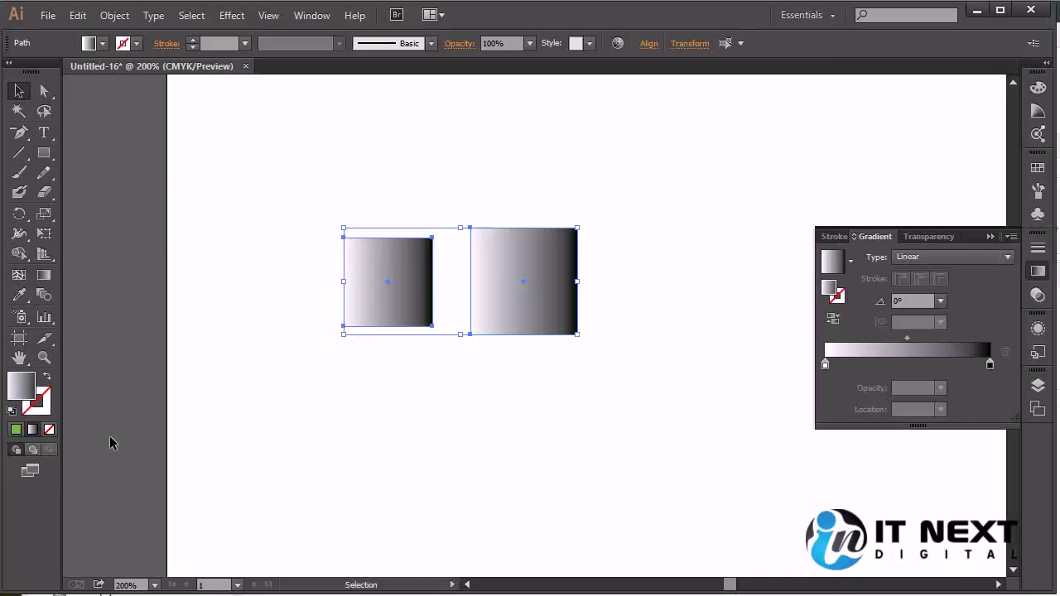
key("slash")
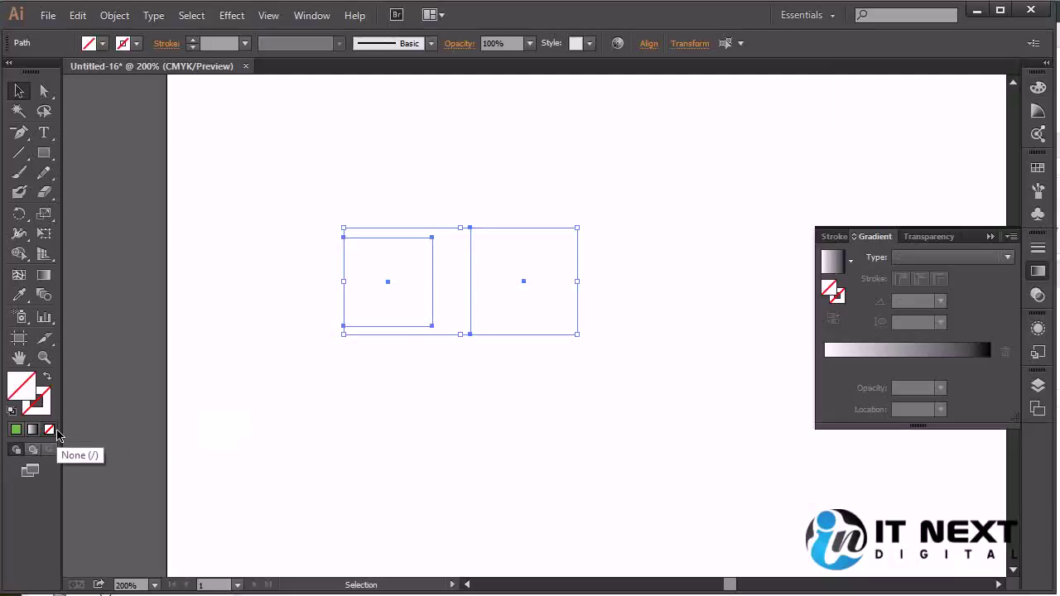
key("comma")
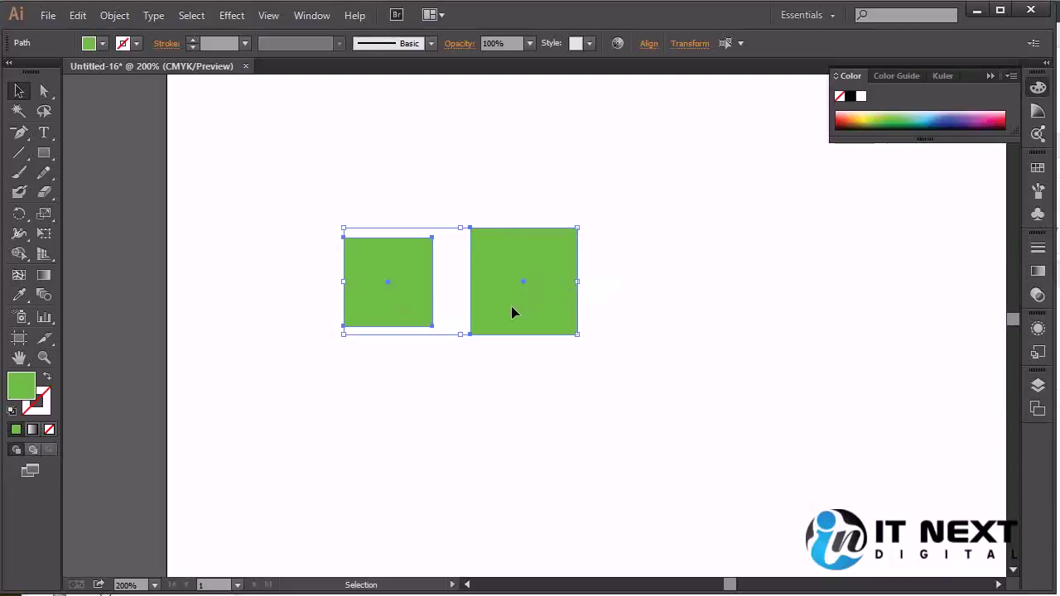
left_click(437, 400)
Step: Duplicate the larger right square further right to make a third square
left_click_drag(674, 201, 255, 390)
left_click(515, 365)
left_click(538, 291)
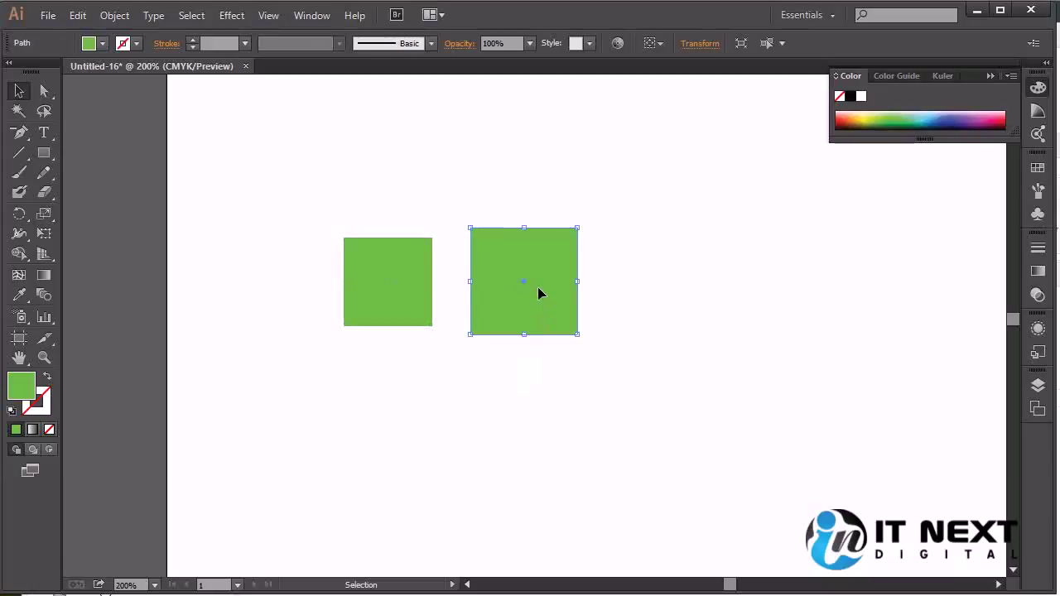
mouse_move(515, 312)
left_mouse_down()
mouse_move(760, 317)
mouse_move(693, 312)
left_mouse_up()
Step: Alt-drag a fourth copy below the row and place it under the row's right end
left_click(541, 299)
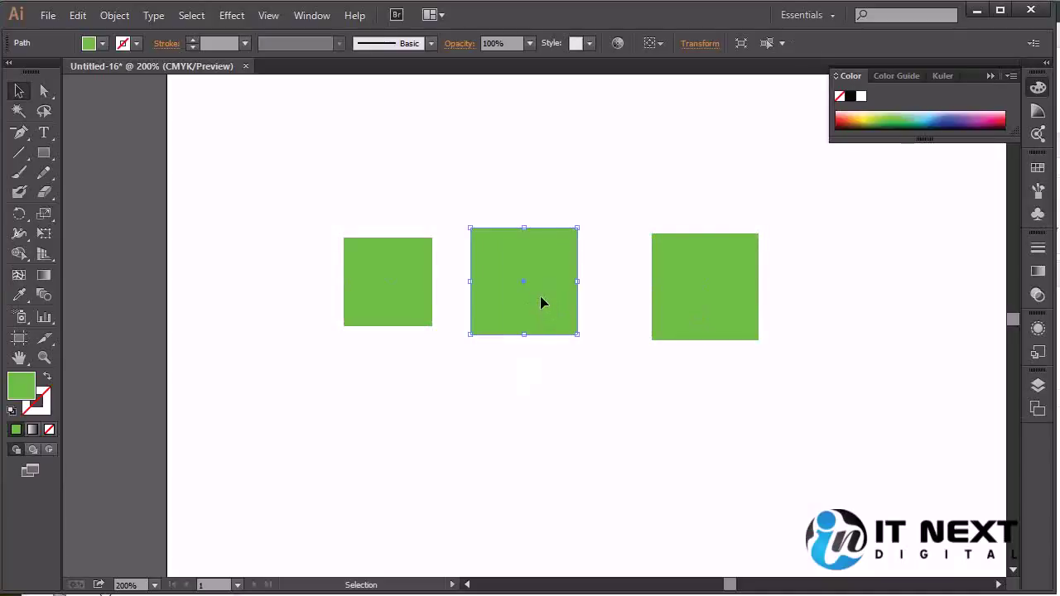
key("alt")
key("alt")
key("alt")
key("alt")
key("alt")
left_click_drag(543, 303, 539, 444)
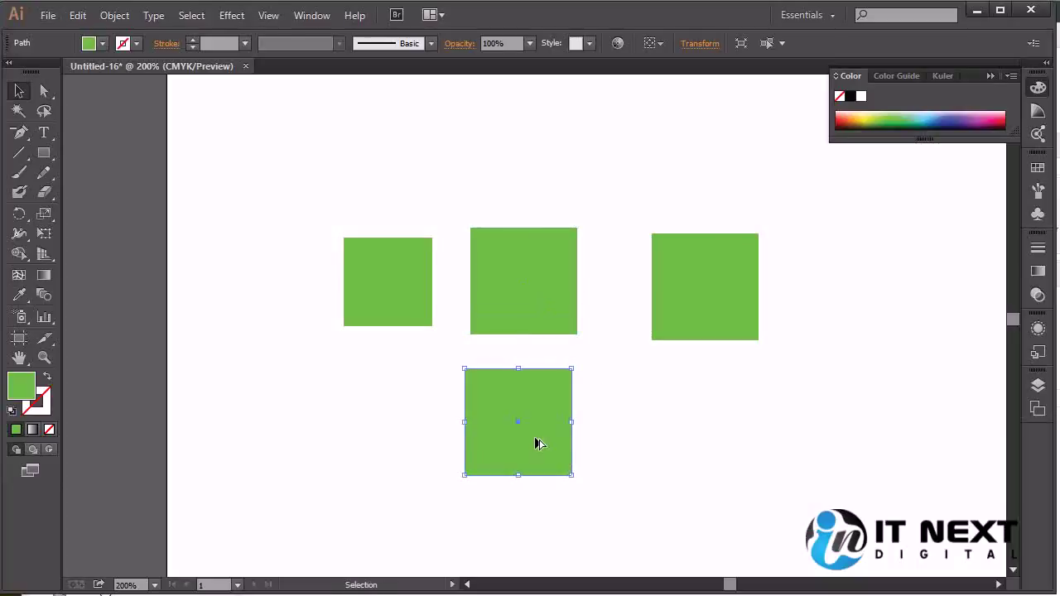
left_click_drag(489, 445, 660, 445)
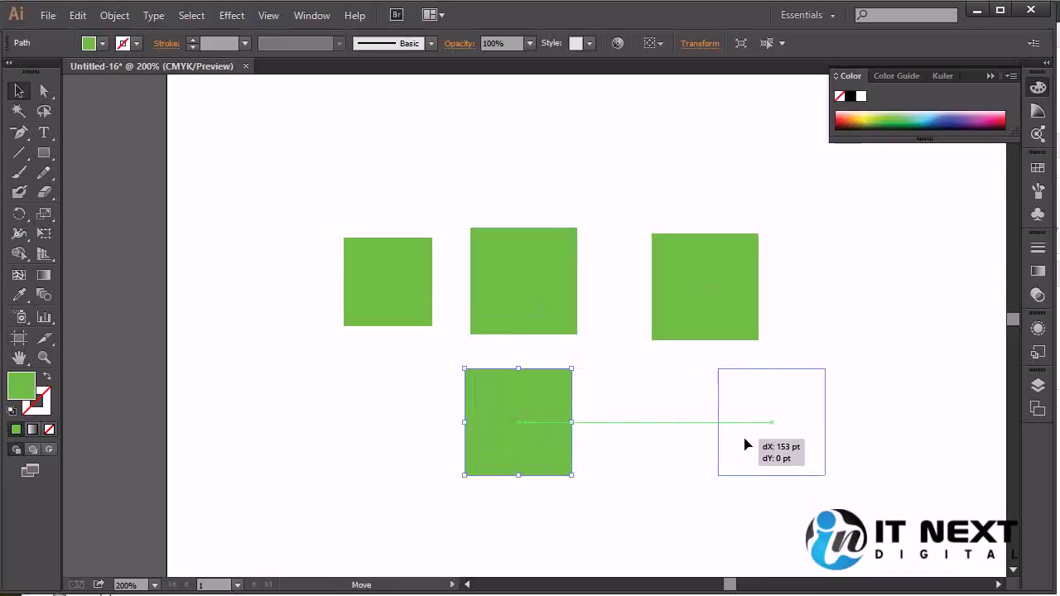
left_click_drag(660, 445, 790, 445)
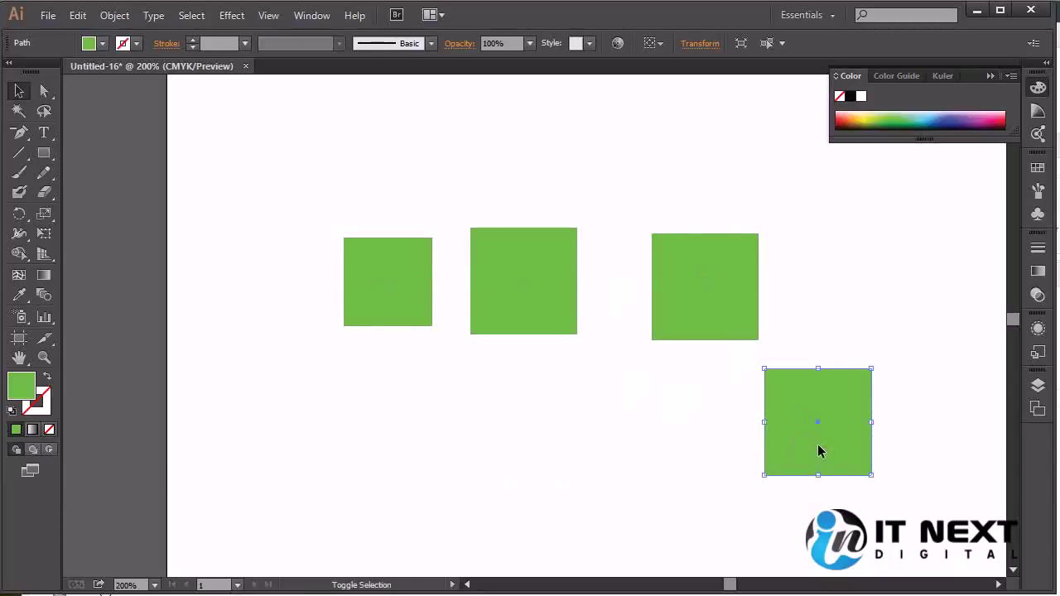
Step: Shift-select the three top-row squares, then deselect and select the bottom-right square
left_click(704, 313, "shift")
left_click(521, 298, "shift")
left_click(400, 287, "shift")
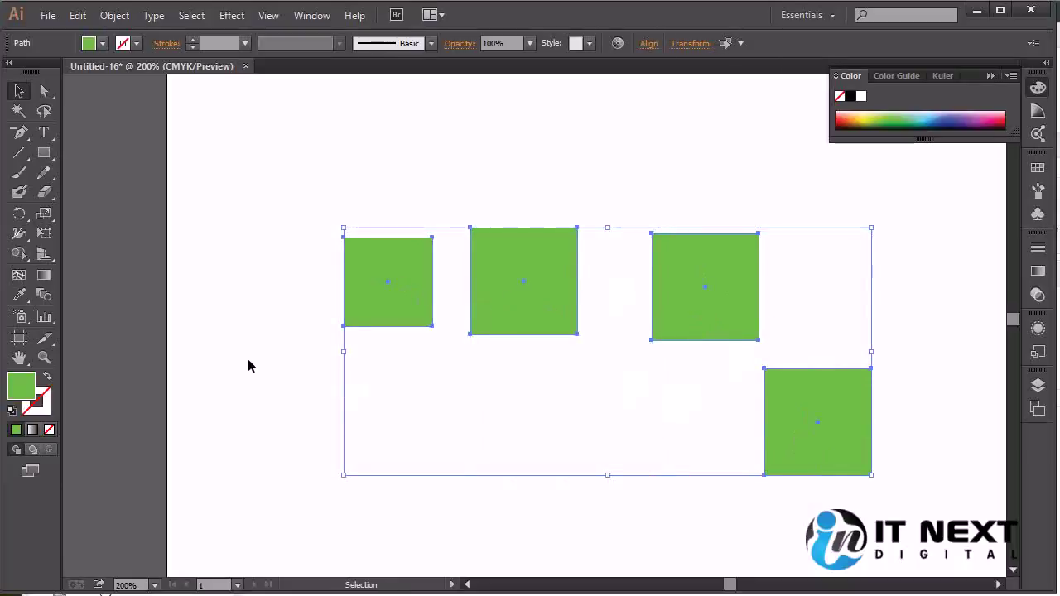
left_click(248, 365)
left_click(833, 424)
Step: Shift-select all four squares, then deselect them
left_click(691, 312, "shift")
left_click(475, 289, "shift")
left_click(422, 306, "shift")
left_click(782, 535)
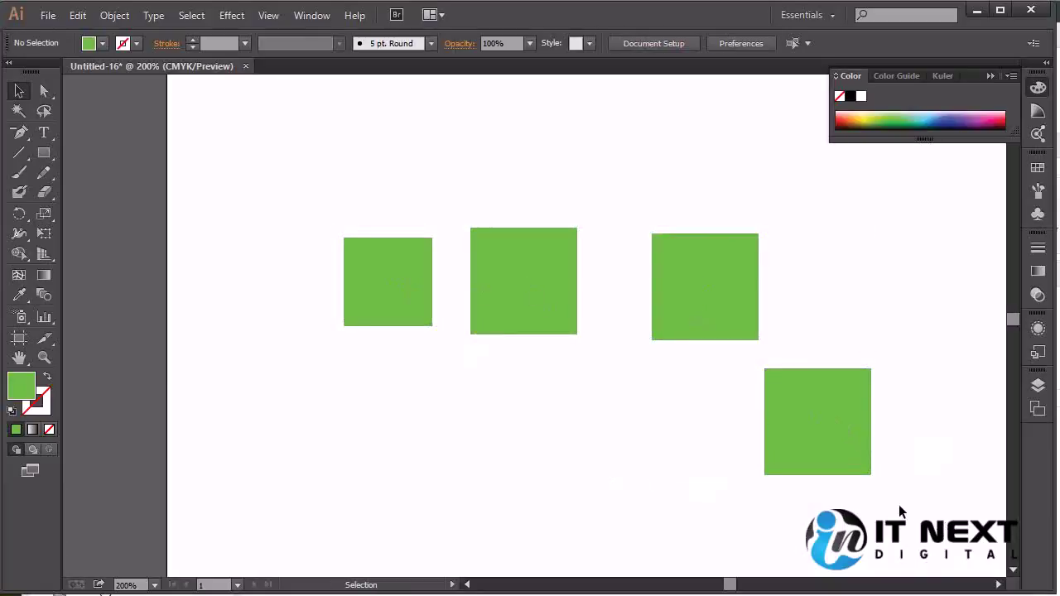
Step: Marquee-select all four squares, then Shift-click each one to remove it from the selection
left_click_drag(896, 500, 294, 190)
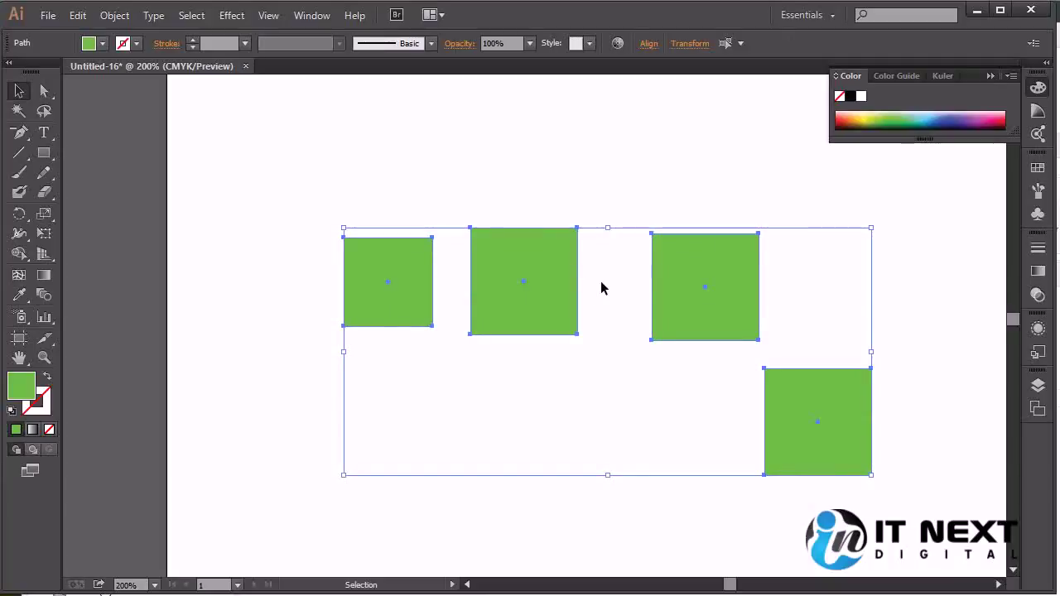
key("shift")
left_click(417, 315, "shift")
left_click(524, 314, "shift")
left_click(725, 316, "shift")
left_click(921, 280)
Step: Move the lower-right square to the lower left, beneath the leftmost square
mouse_move(910, 200)
left_mouse_down()
mouse_move(346, 445)
mouse_move(207, 553)
left_mouse_up()
left_click_drag(447, 187, 612, 374)
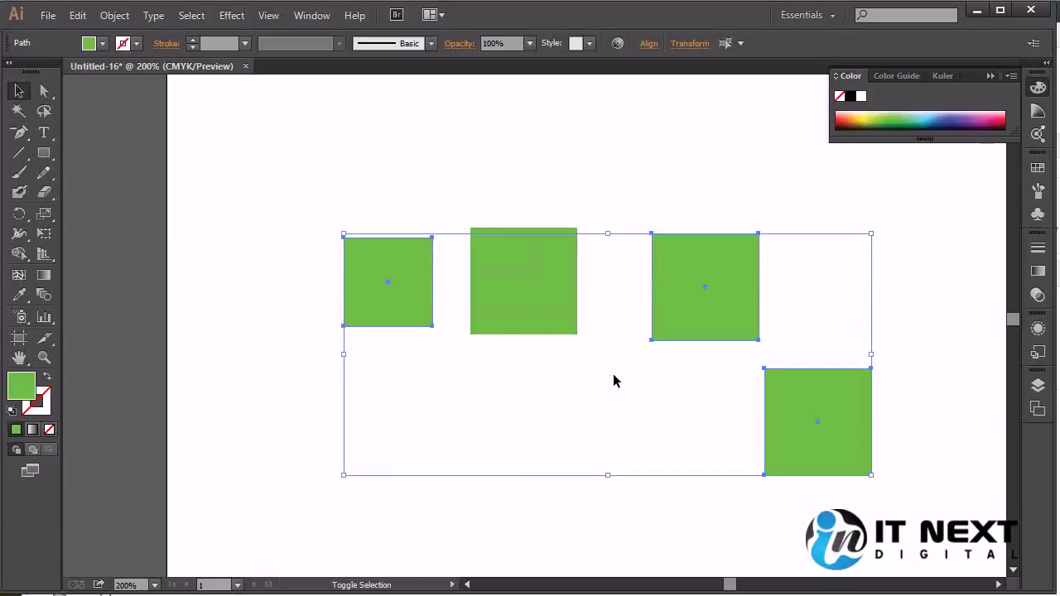
mouse_move(741, 262)
left_mouse_down()
mouse_move(622, 416)
mouse_move(693, 256)
mouse_move(688, 241)
mouse_move(708, 264)
left_mouse_up()
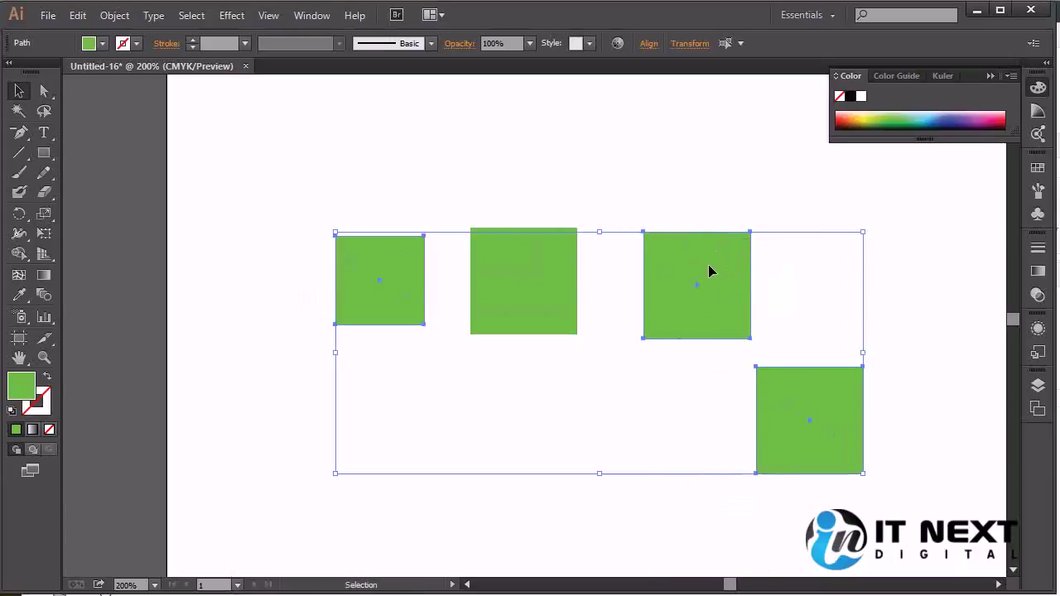
left_click(905, 266)
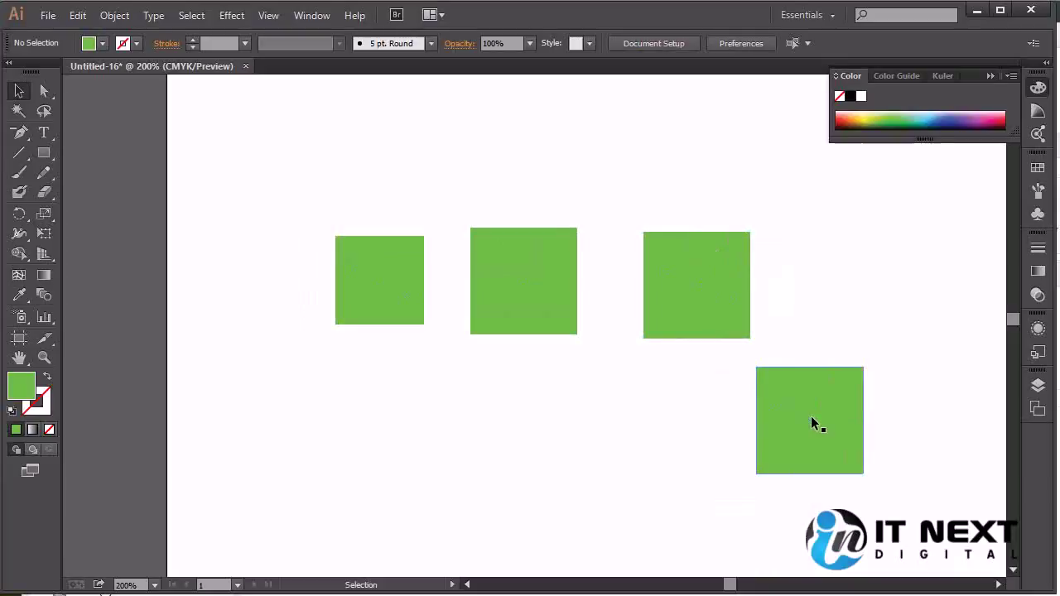
mouse_move(833, 416)
left_mouse_down()
mouse_move(366, 400)
mouse_move(386, 429)
mouse_move(456, 433)
mouse_move(464, 456)
mouse_move(449, 485)
mouse_move(407, 488)
mouse_move(392, 449)
mouse_move(400, 416)
left_mouse_up()
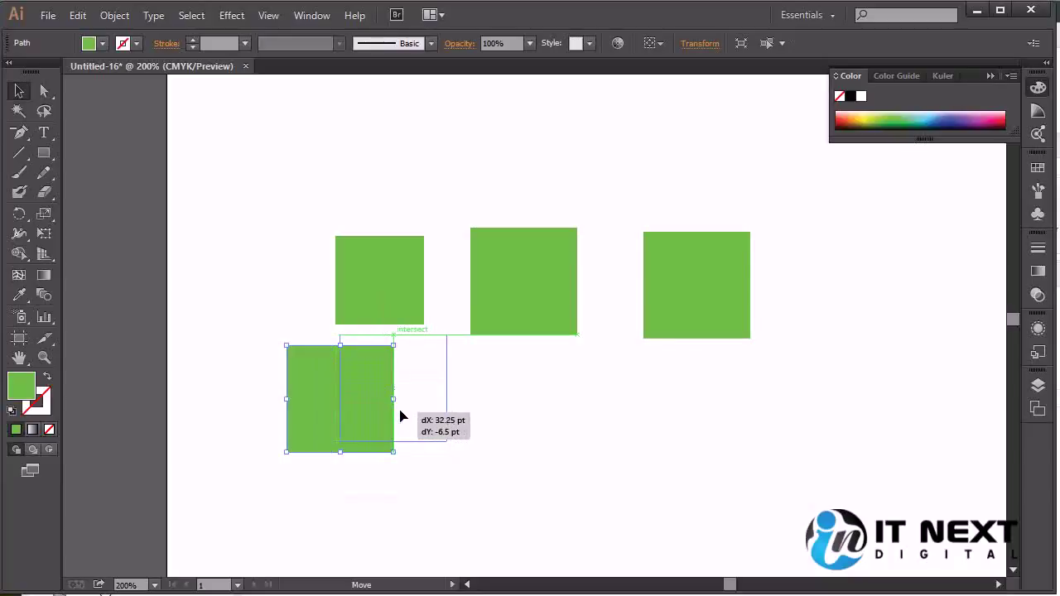
Step: Rearrange the squares, moving the bottom-middle and right squares up into the top row
mouse_move(401, 416)
left_mouse_down()
mouse_move(404, 402)
mouse_move(400, 420)
mouse_move(542, 421)
mouse_move(544, 468)
mouse_move(516, 468)
mouse_move(530, 469)
left_mouse_up()
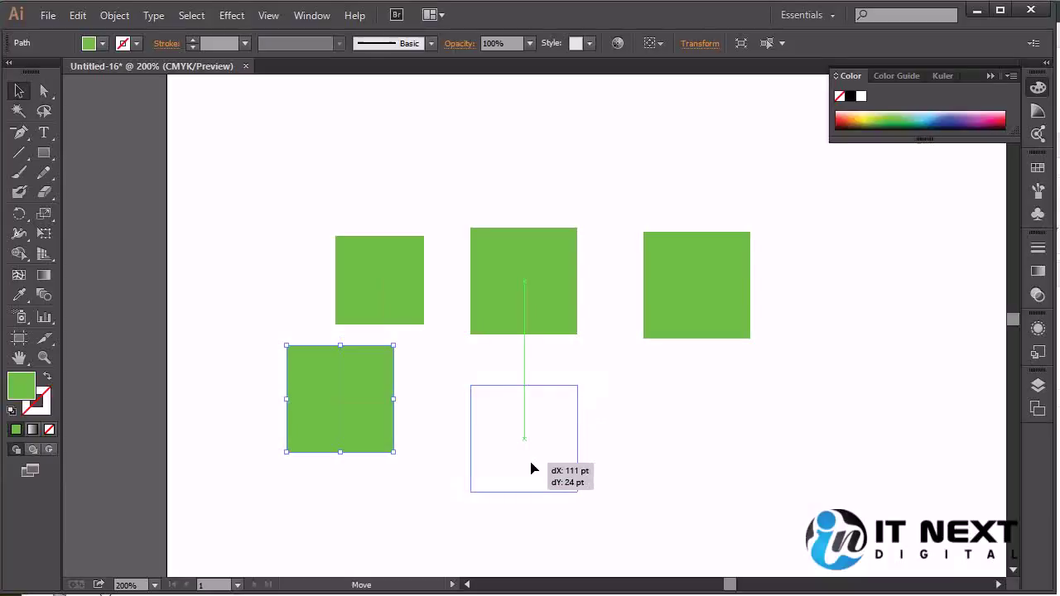
left_click_drag(531, 469, 531, 468)
left_click_drag(660, 292, 886, 374)
left_click_drag(386, 302, 246, 421)
left_click(539, 470)
mouse_move(539, 469)
left_mouse_down()
mouse_move(712, 356)
mouse_move(689, 314)
mouse_move(669, 319)
left_mouse_up()
mouse_move(925, 368)
left_mouse_down()
mouse_move(402, 354)
mouse_move(365, 295)
mouse_move(401, 286)
left_mouse_up()
left_click(650, 388)
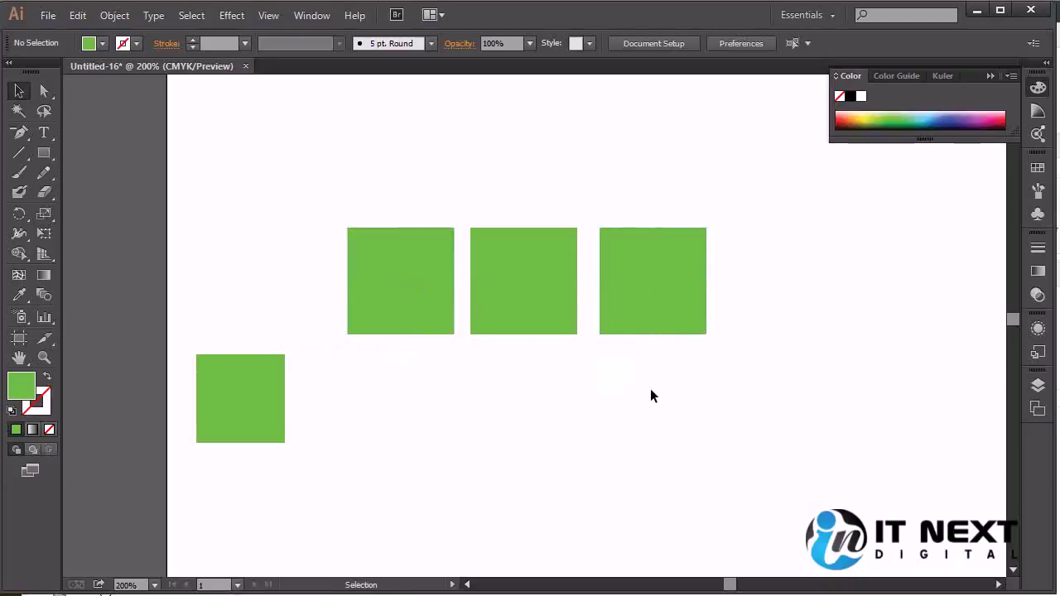
Step: Line up the third and lower-left squares so all four form one row, smaller square leftmost
left_click_drag(741, 237, 312, 373)
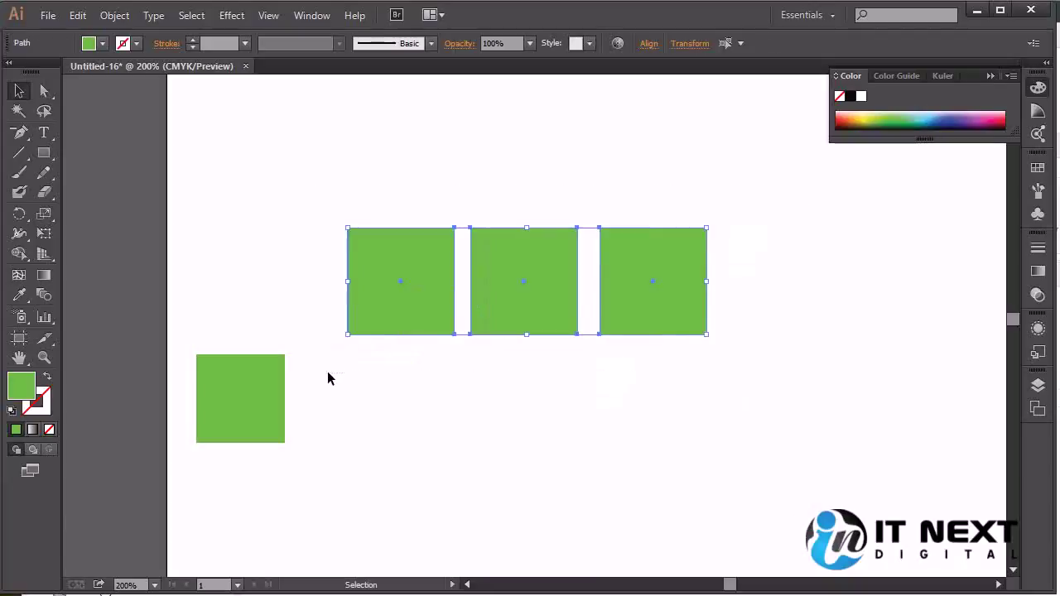
left_click(596, 447)
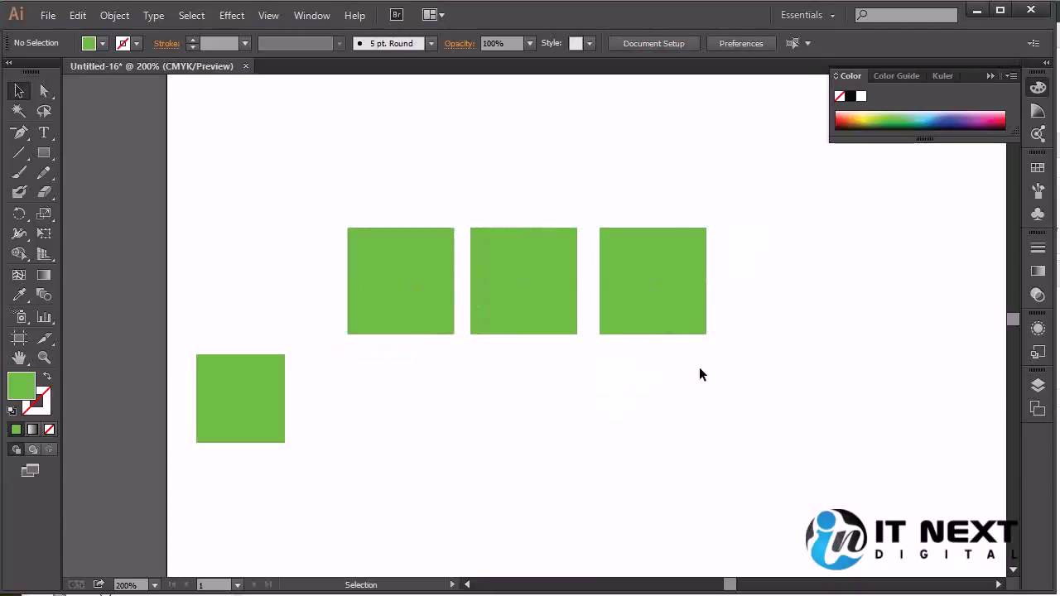
mouse_move(679, 302)
left_mouse_down()
mouse_move(585, 354)
mouse_move(661, 387)
mouse_move(499, 320)
mouse_move(549, 239)
mouse_move(740, 274)
mouse_move(696, 329)
mouse_move(667, 300)
left_mouse_up()
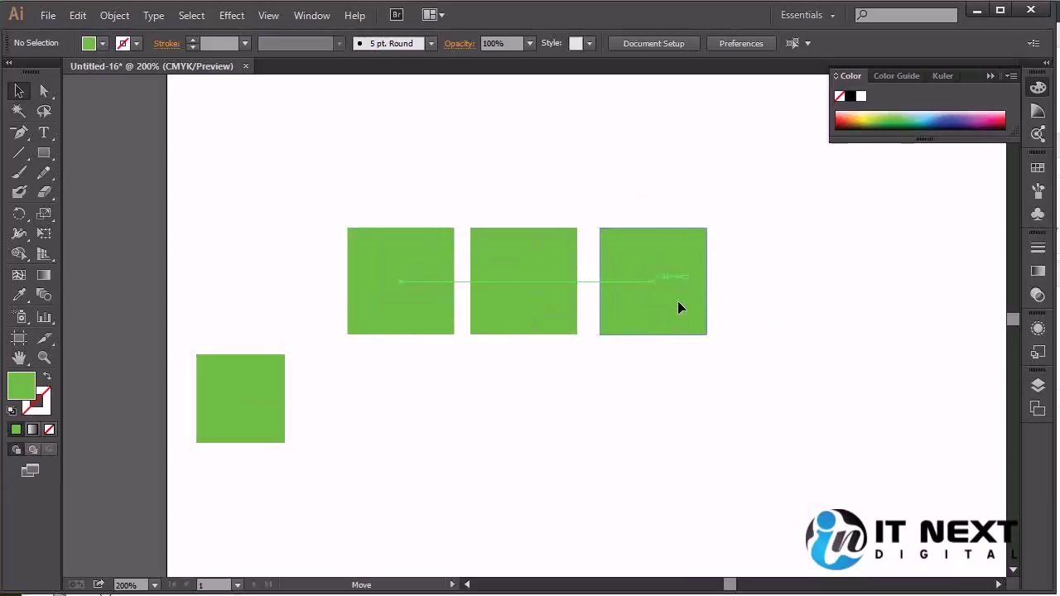
left_click(510, 399)
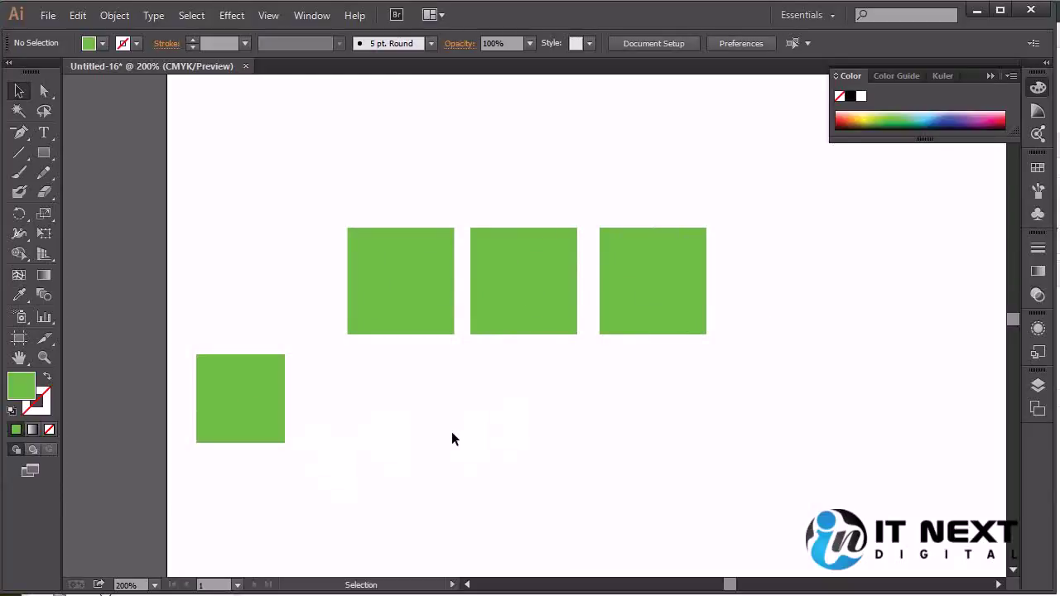
left_click(268, 423)
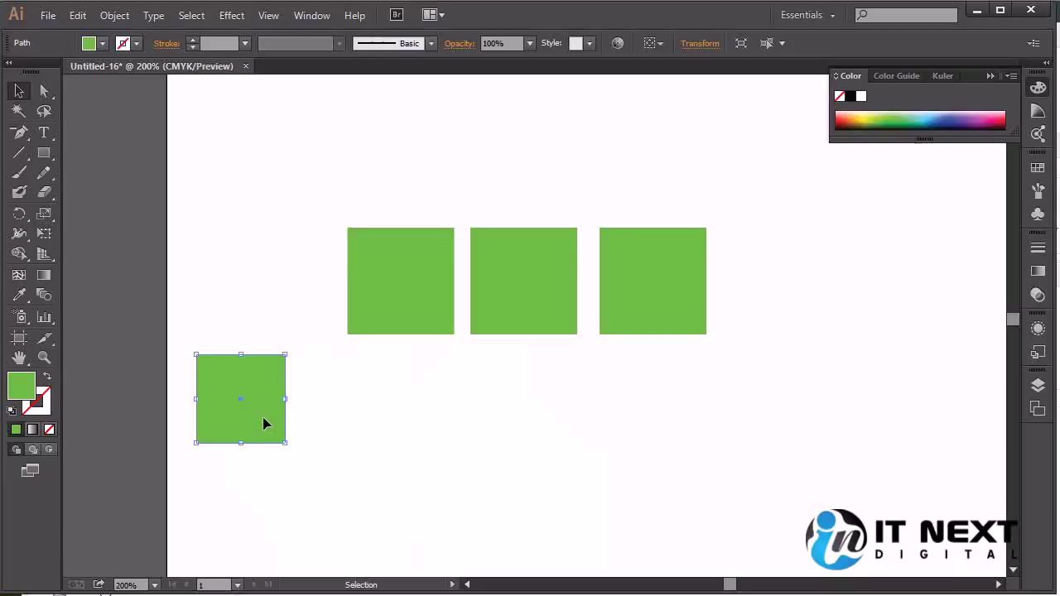
left_click_drag(263, 424, 295, 306)
left_click(463, 369)
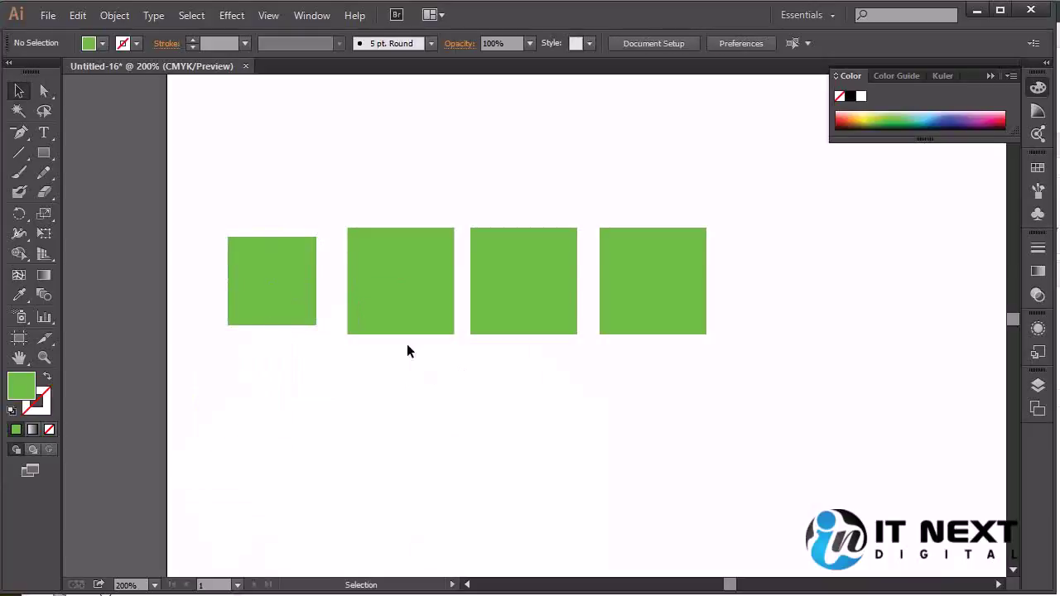
mouse_move(289, 301)
left_mouse_down()
mouse_move(367, 354)
mouse_move(274, 311)
mouse_move(314, 325)
left_mouse_up()
left_click(470, 382)
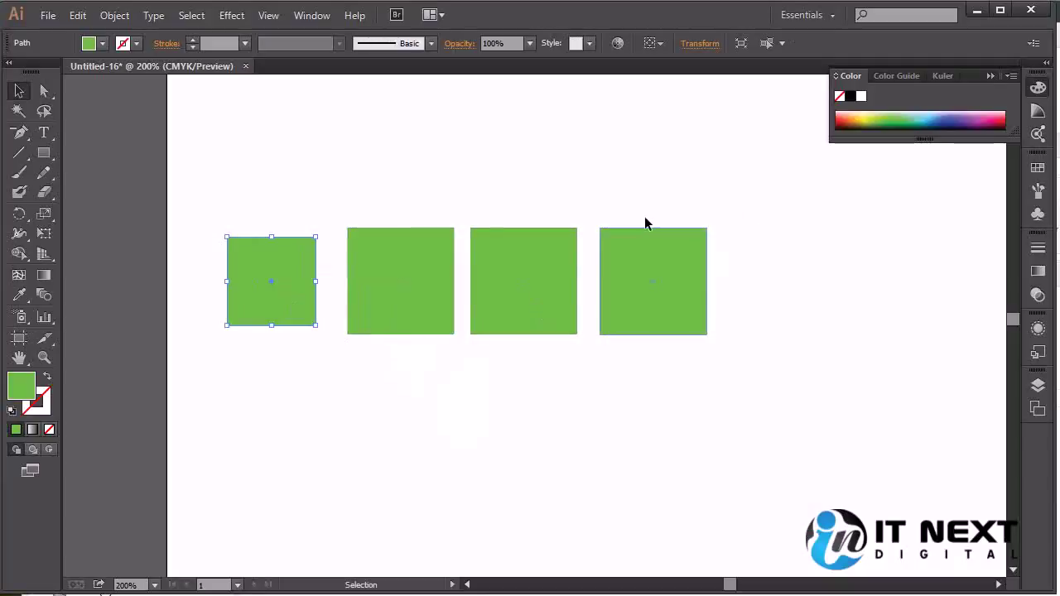
Step: Colour the rightmost square orange and bring a green square in front of it, offset down-right
left_click(663, 325)
left_click(853, 116)
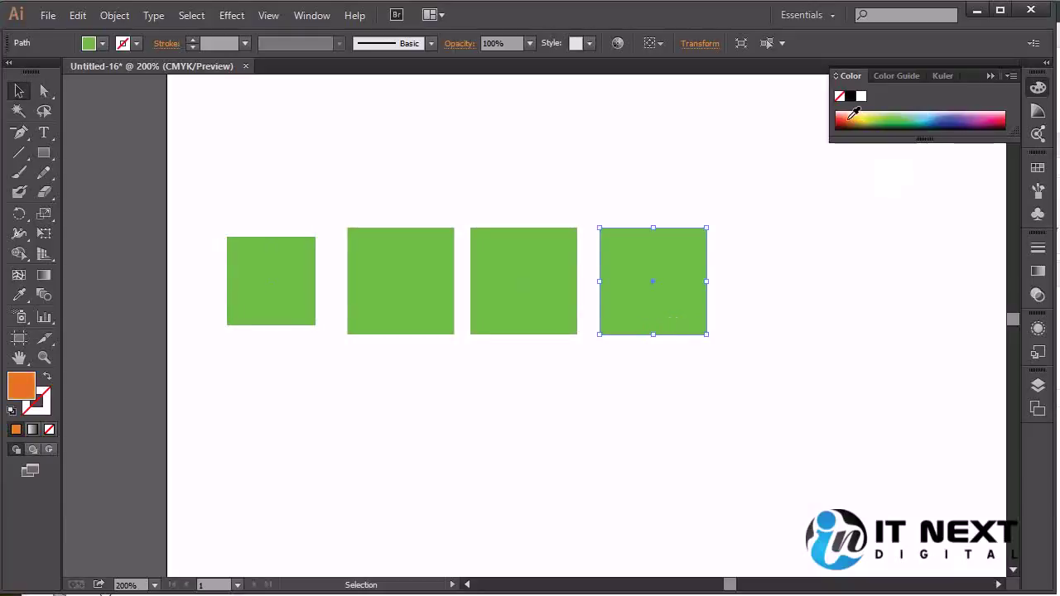
left_click(780, 219)
left_click_drag(524, 296, 691, 318)
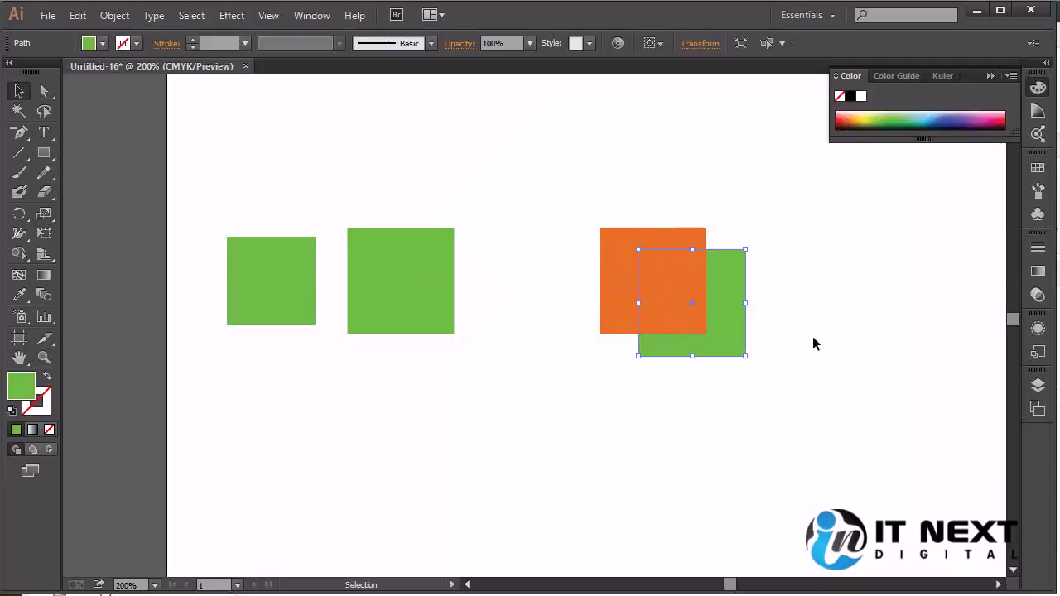
key("ctrl+shift+bracketright")
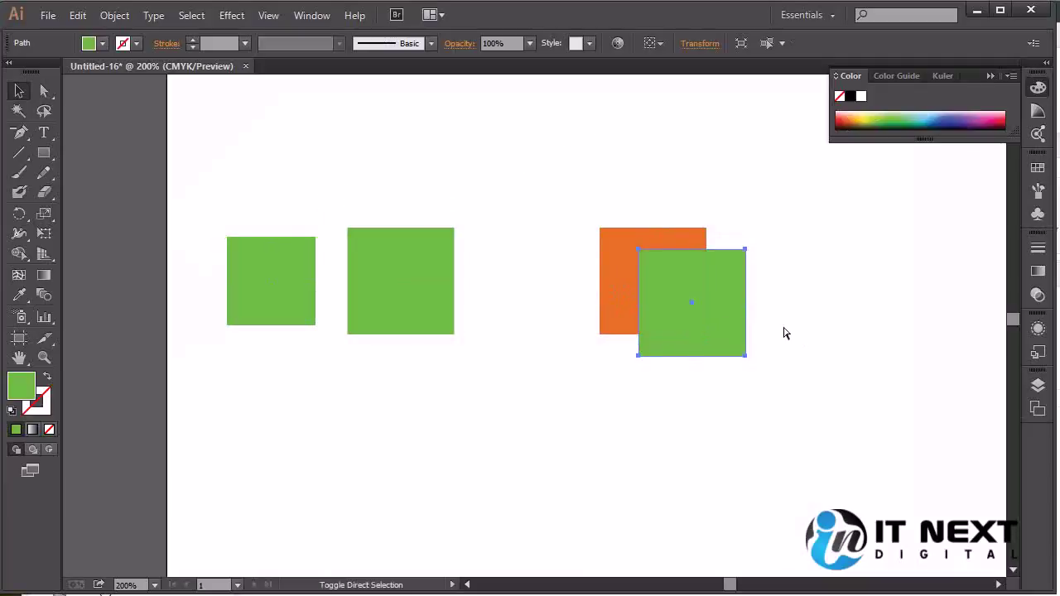
left_click(790, 333)
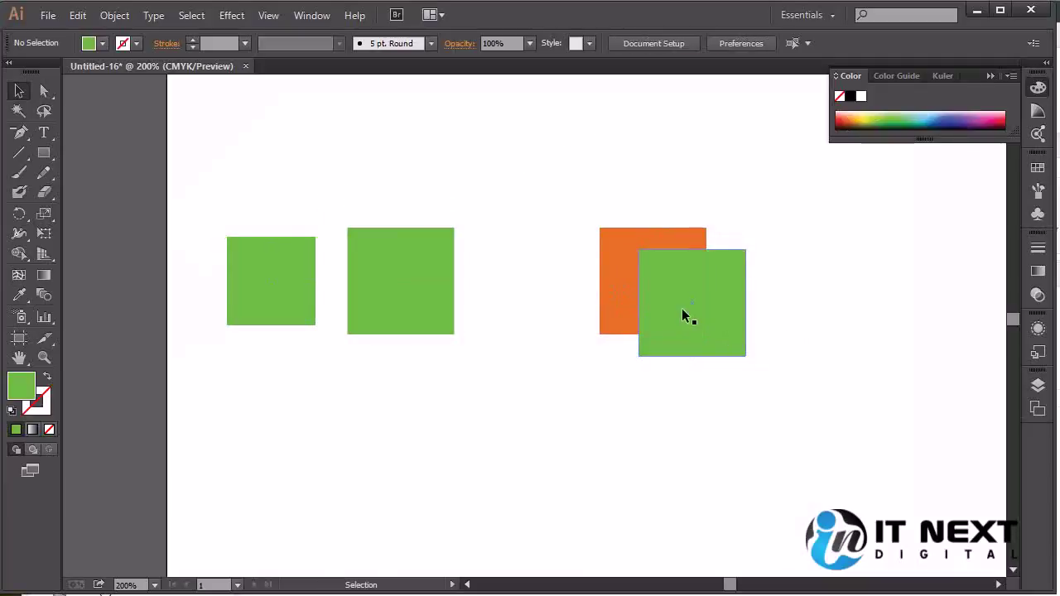
left_click(661, 282)
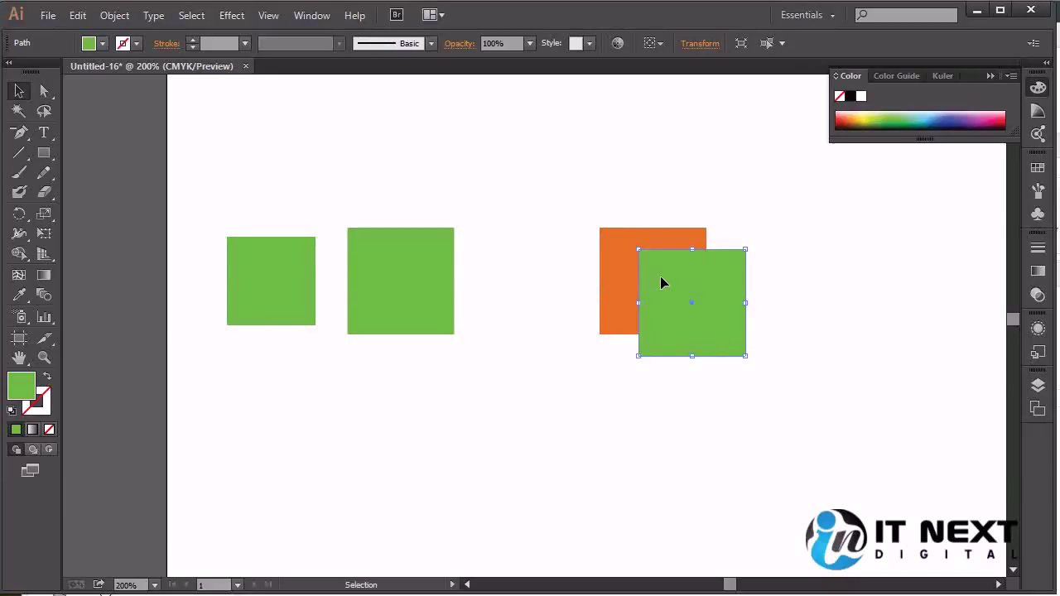
key("a")
left_click(662, 277, "ctrl")
left_click(667, 278)
left_click(666, 278, "ctrl")
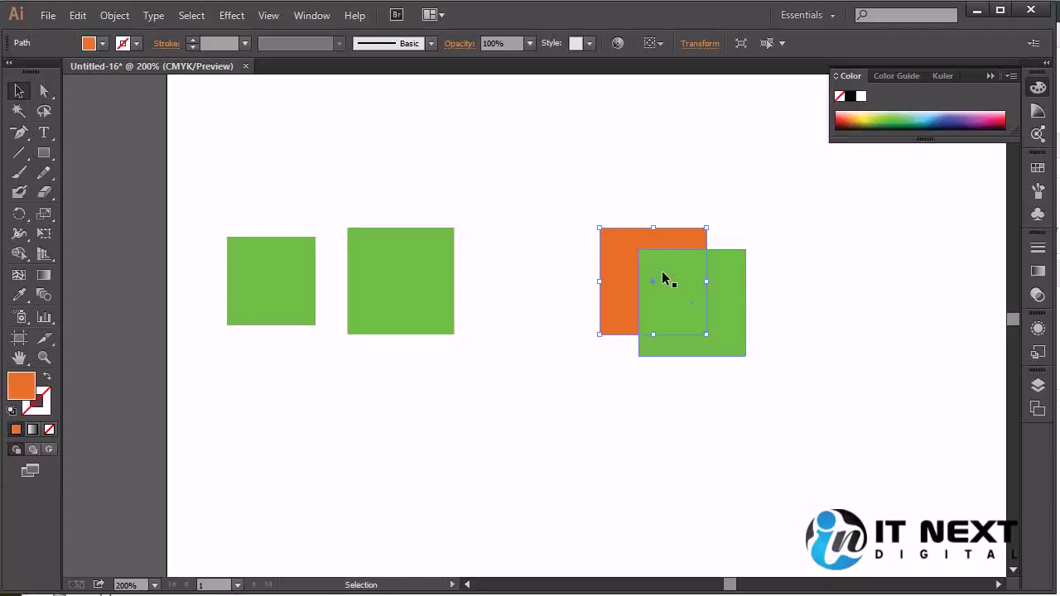
left_click(788, 278)
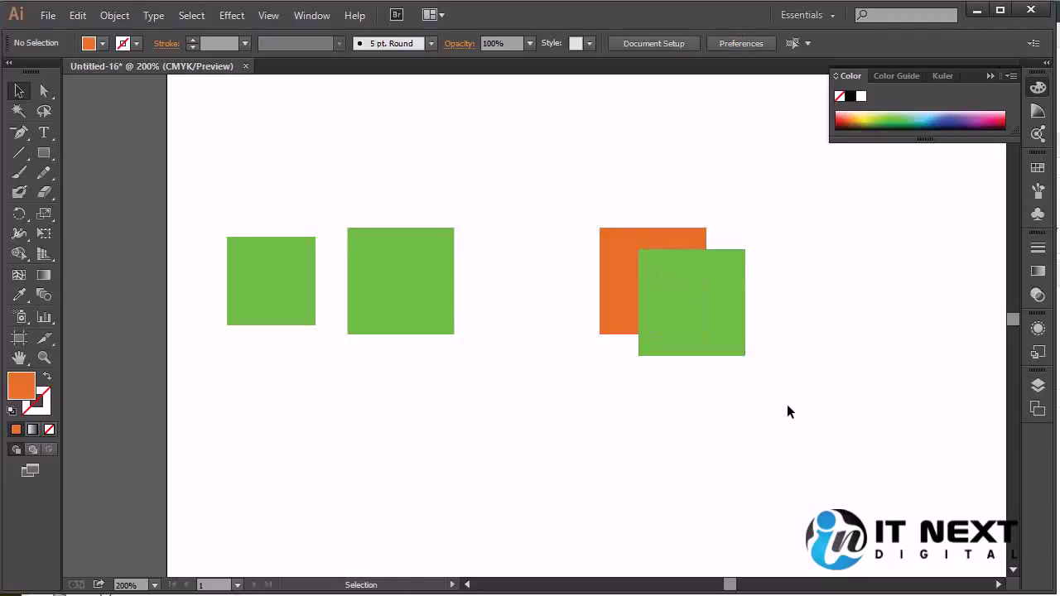
key("a")
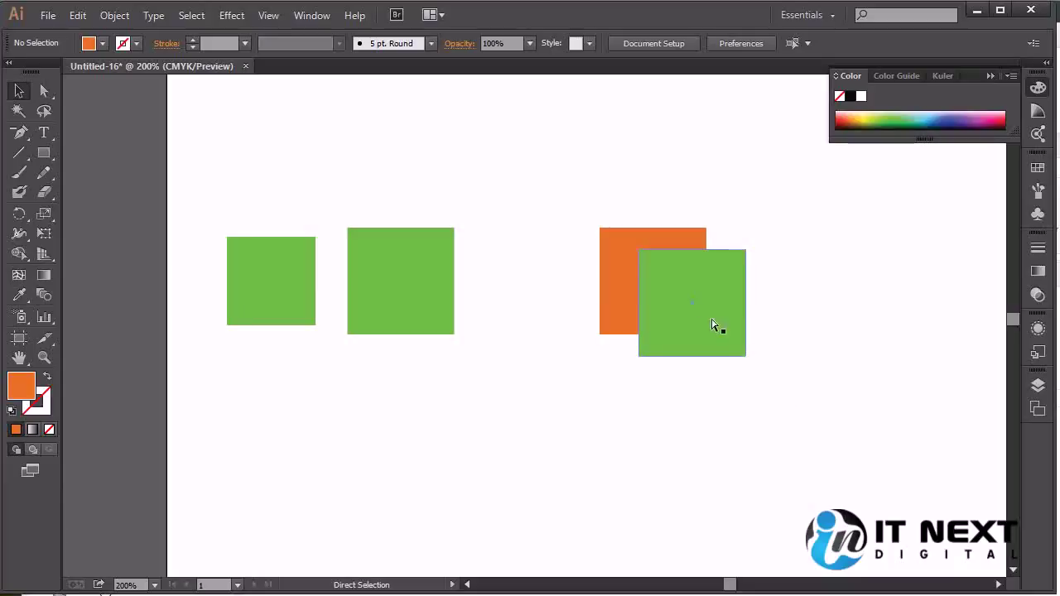
left_click(684, 295)
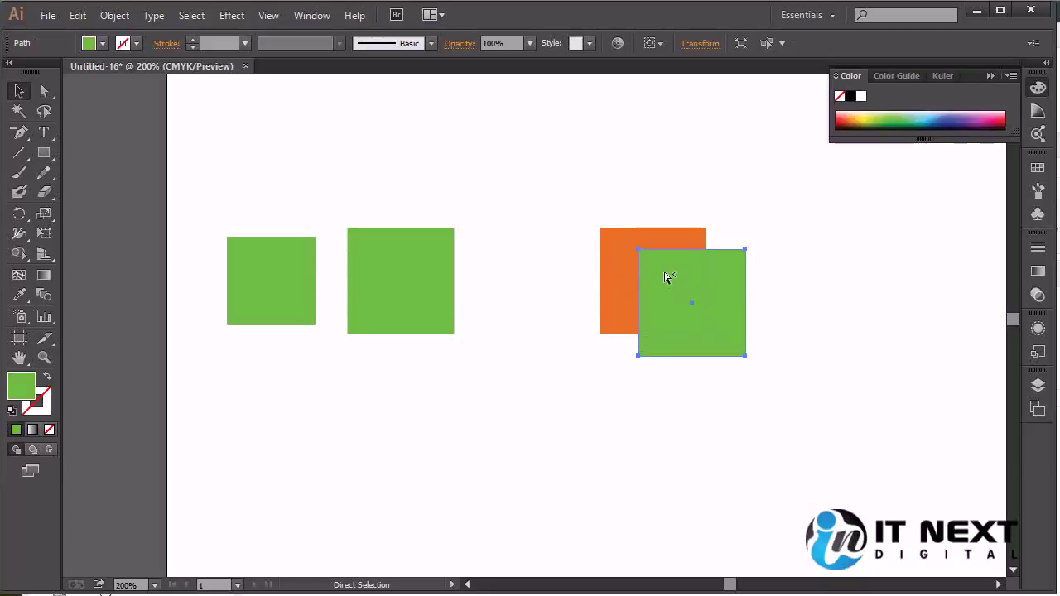
left_click(666, 274, "ctrl")
left_click(822, 311)
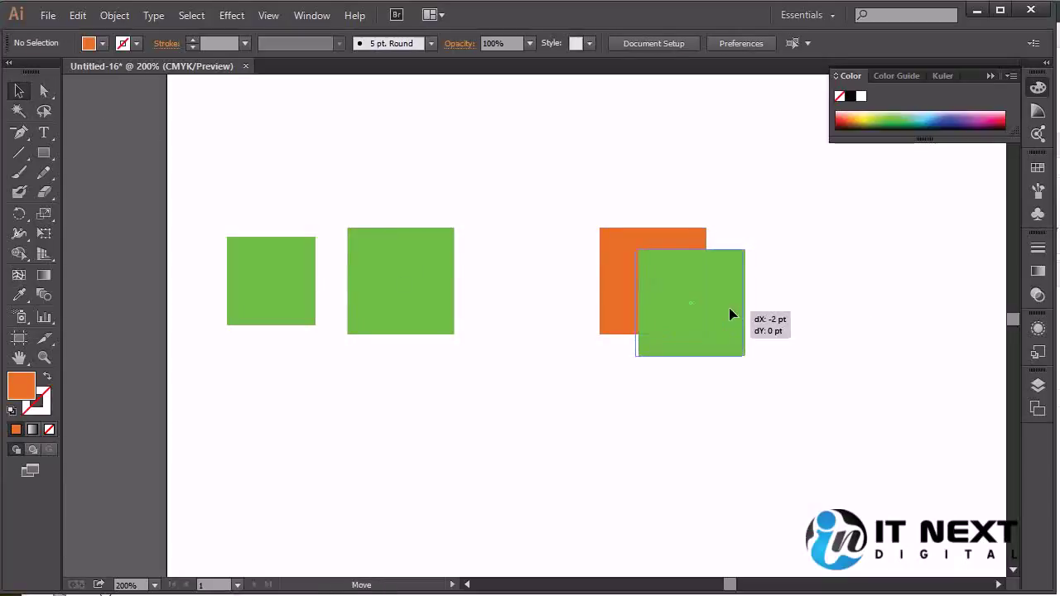
Step: Drag the green square up-left over the orange square
left_click_drag(734, 310, 719, 304)
left_click_drag(748, 230, 470, 483)
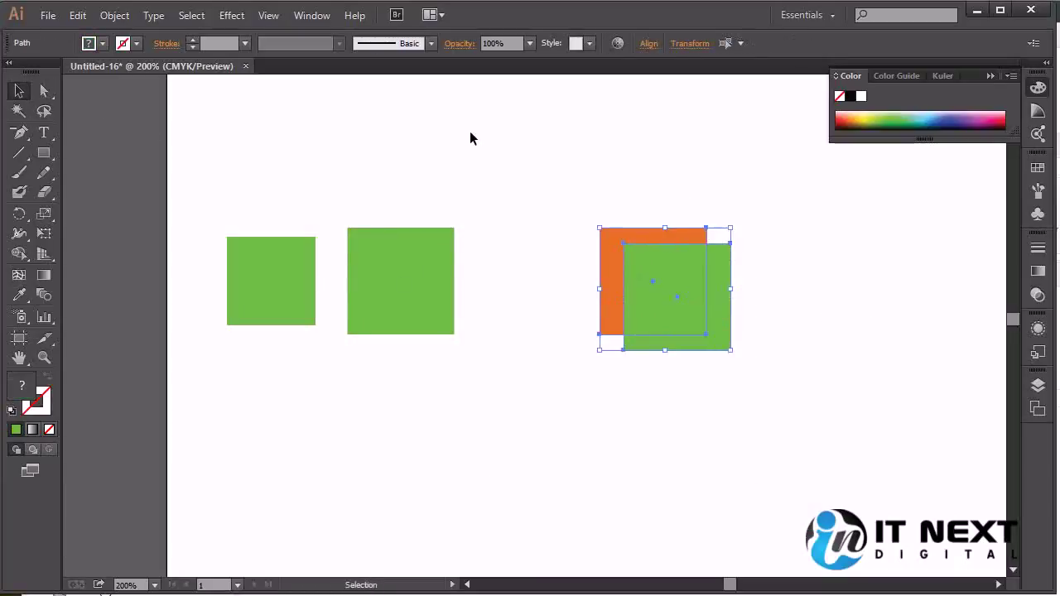
left_click(798, 300)
left_click_drag(694, 306, 669, 290)
left_click(749, 209)
left_click_drag(754, 188, 469, 444)
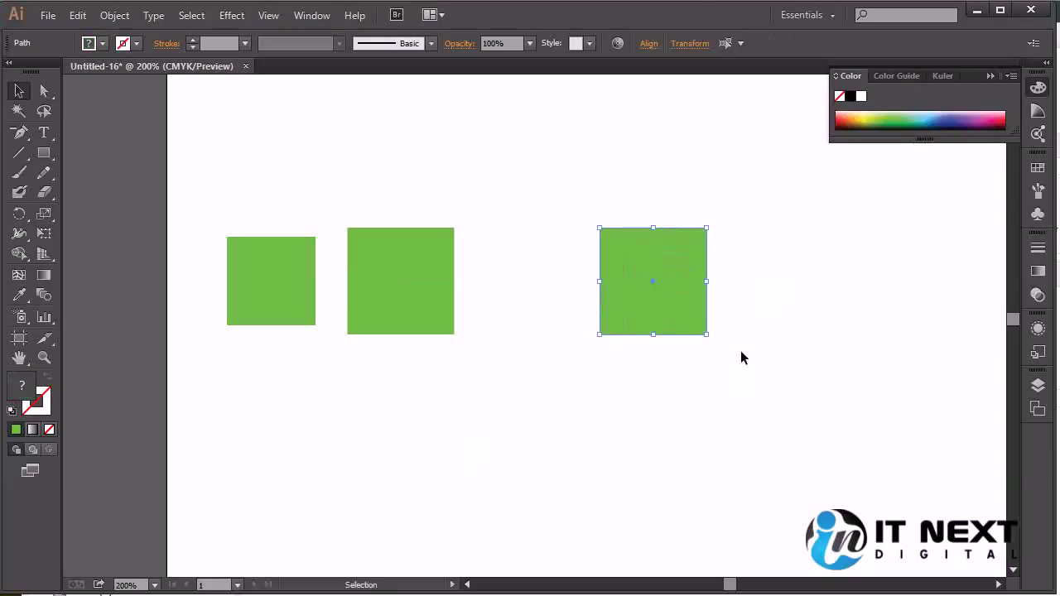
left_click(774, 302)
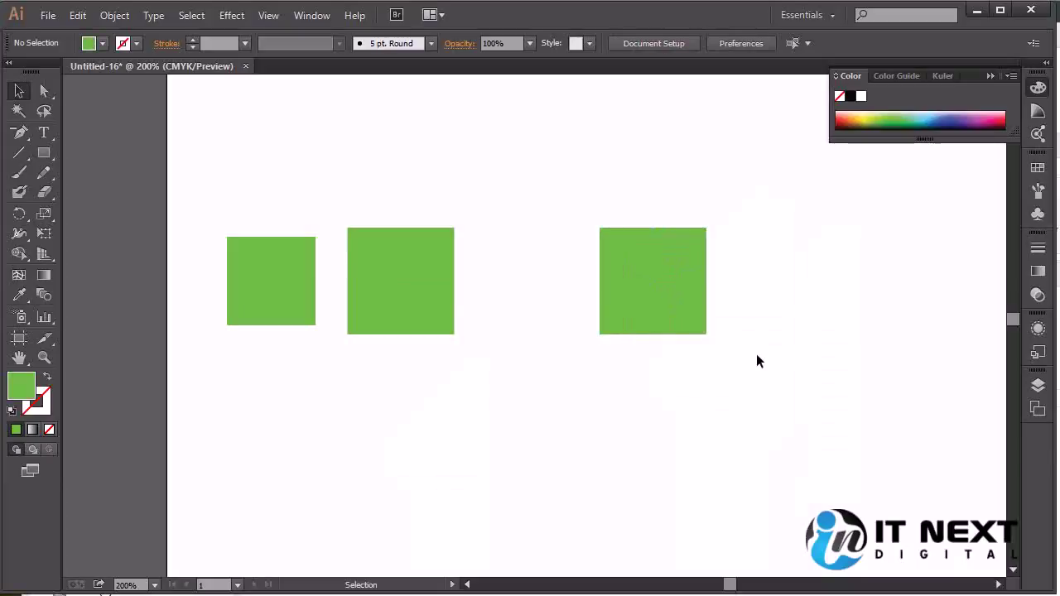
Step: Nudge the orange square up and left with the arrow keys so it peeks out
key("a")
left_click(683, 289)
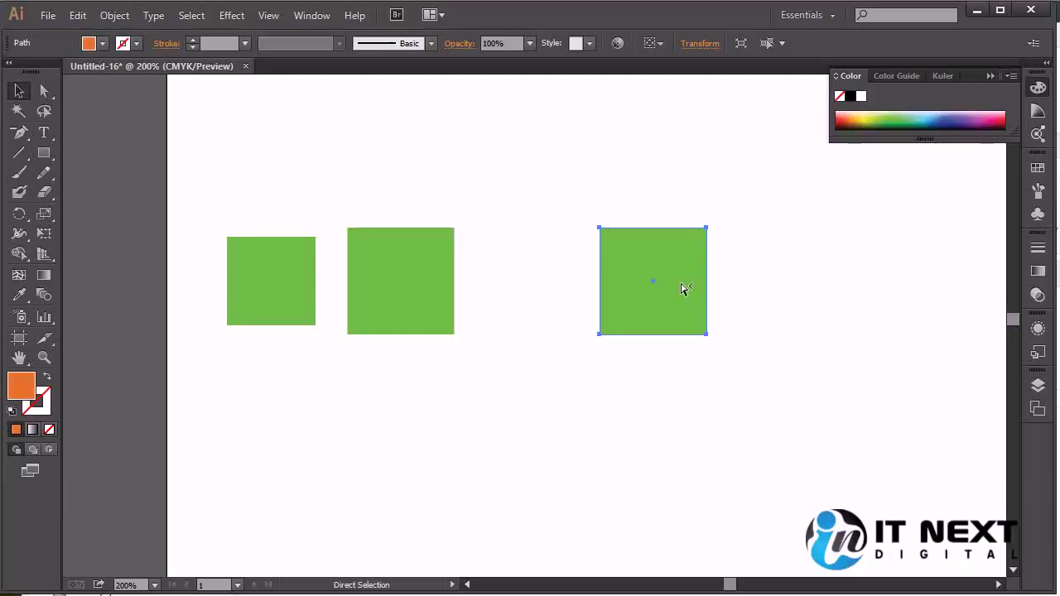
key("v")
key("Right")
key("Right")
key("Right")
key("Right")
key("Right")
key("Right")
key("Right")
key("Right")
key("Right")
key("Up")
key("Up")
key("Up")
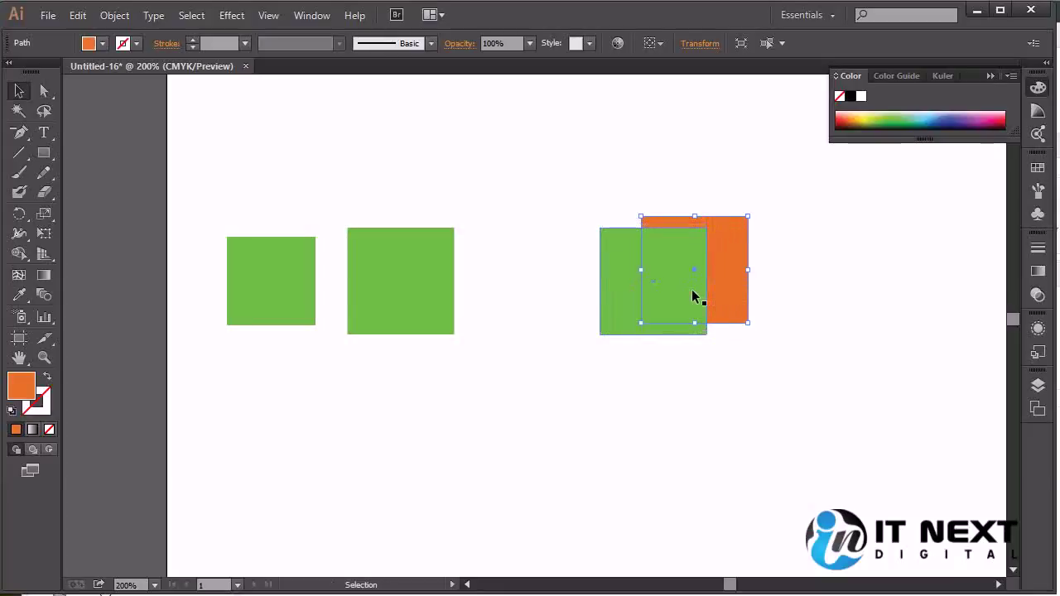
key("Up")
key("Up")
key("Up")
key("Left")
key("Left")
key("Left")
key("Left")
key("Left")
key("Left")
key("Left")
key("Left")
key("Left")
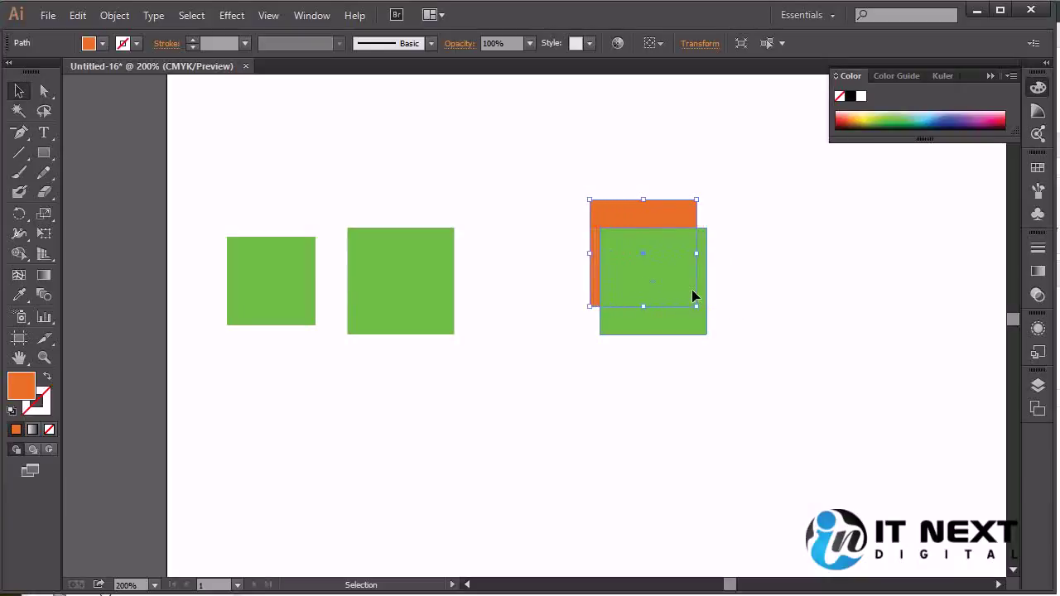
key("Left")
key("Left")
key("Left")
key("a")
key("Right")
key("Right")
key("Right")
Step: Select the green square, then marquee-select both the orange and green squares
left_click(694, 297)
key("v")
left_click(762, 186)
left_click_drag(763, 180, 558, 409)
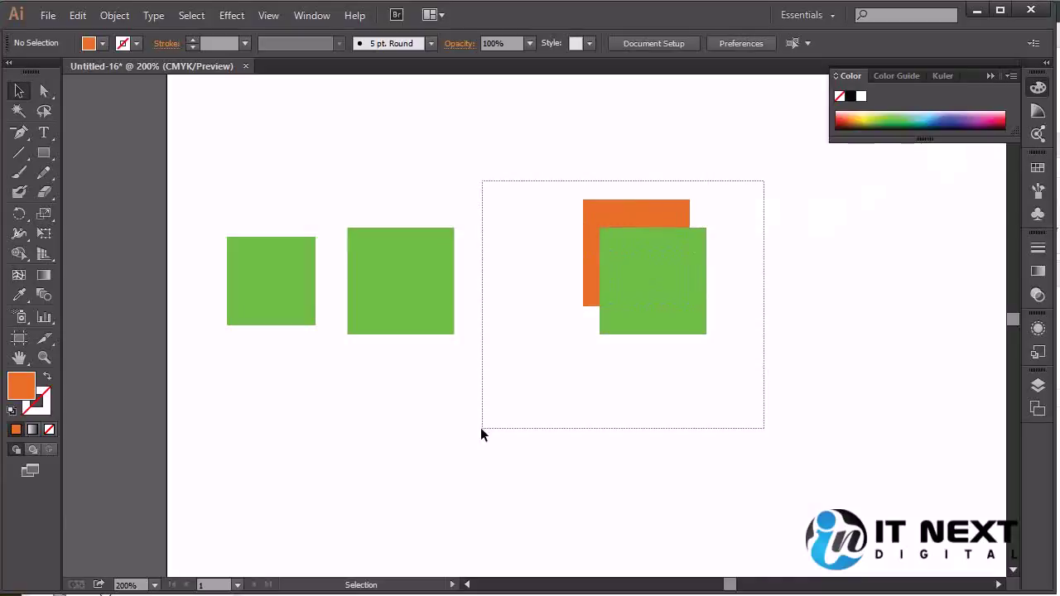
Step: Open the Align panel and centre both squares horizontally and vertically
left_click(306, 17)
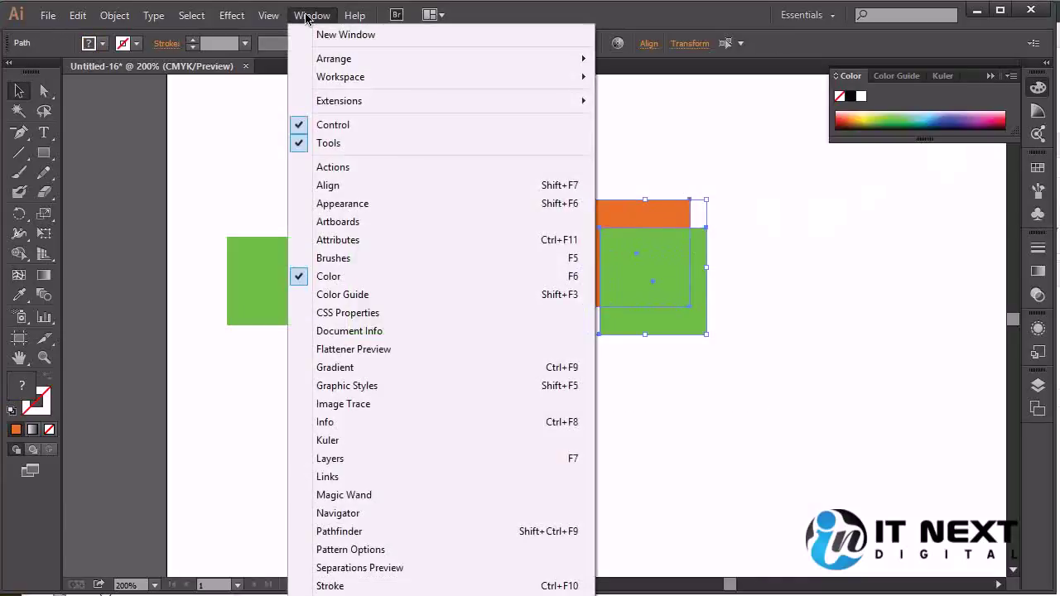
left_click(379, 185)
left_click(111, 403)
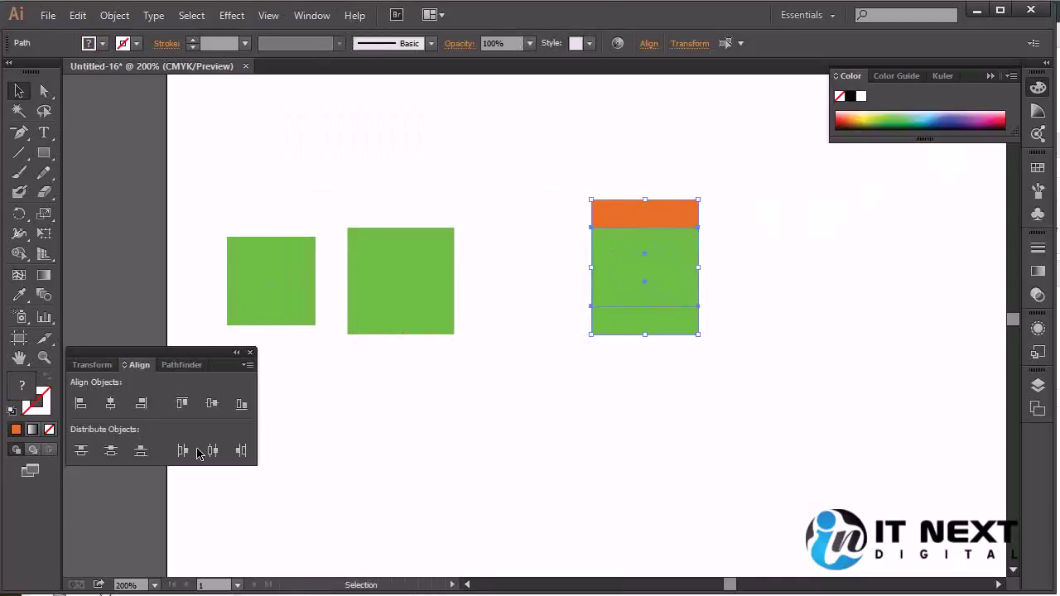
left_click(212, 403)
Step: Select only the green square and nudge it right, exposing a thin orange strip
left_click(723, 265)
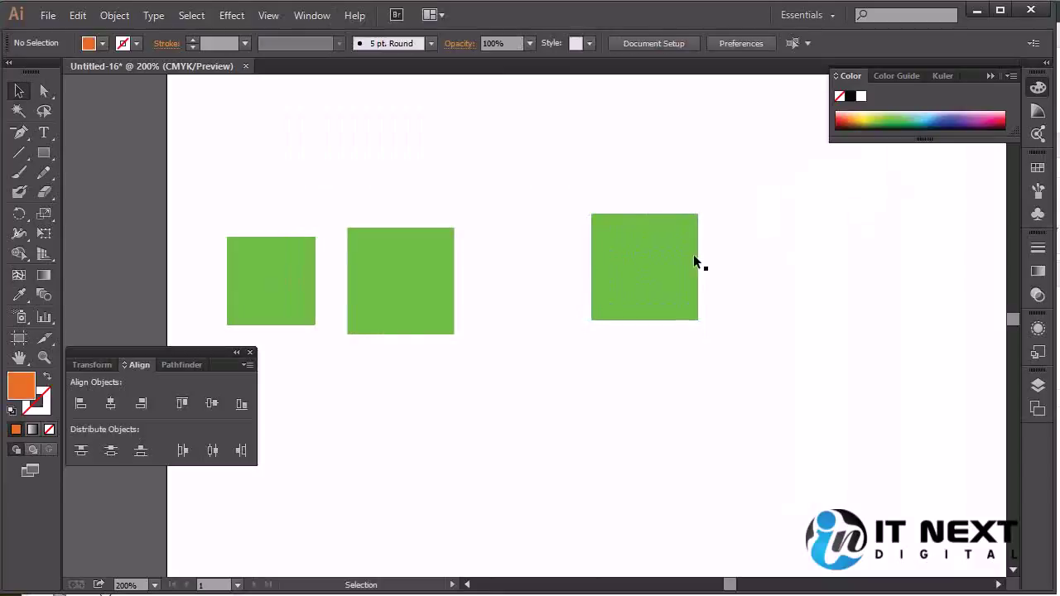
left_click(660, 261)
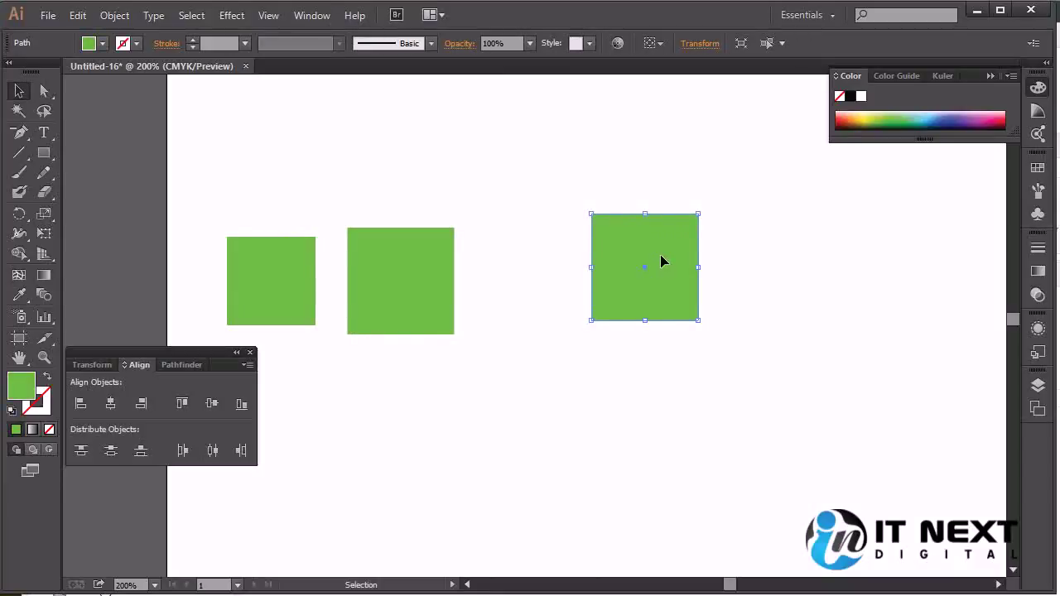
key("a")
key("v")
key("Right")
key("Right")
key("Right")
key("Right")
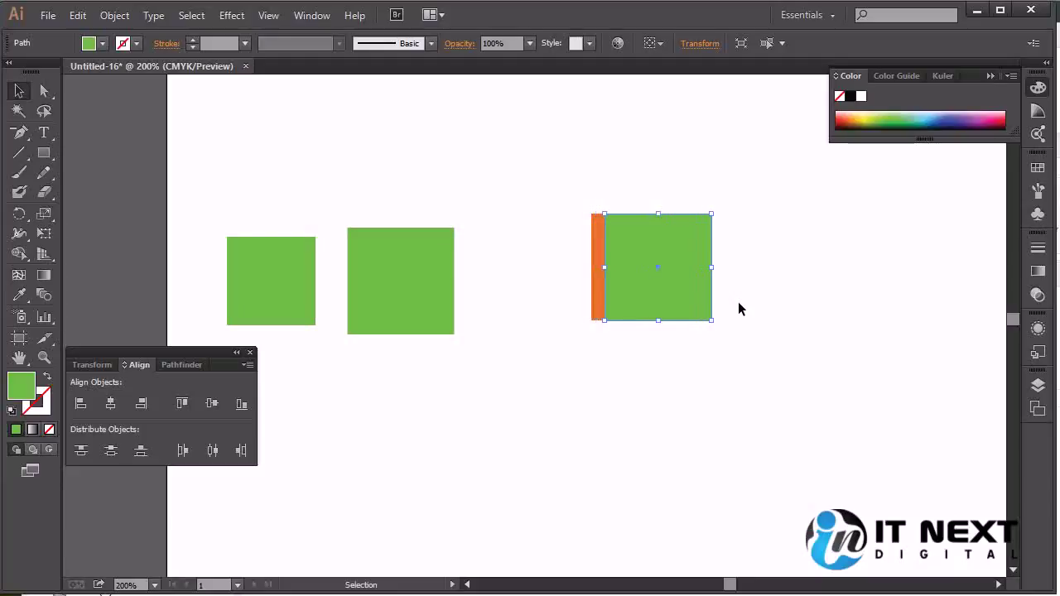
key("Right")
key("Right")
key("Right")
key("Right")
key("Right")
key("Right")
key("Right")
key("Right")
key("Right")
key("Right")
key("Right")
key("Right")
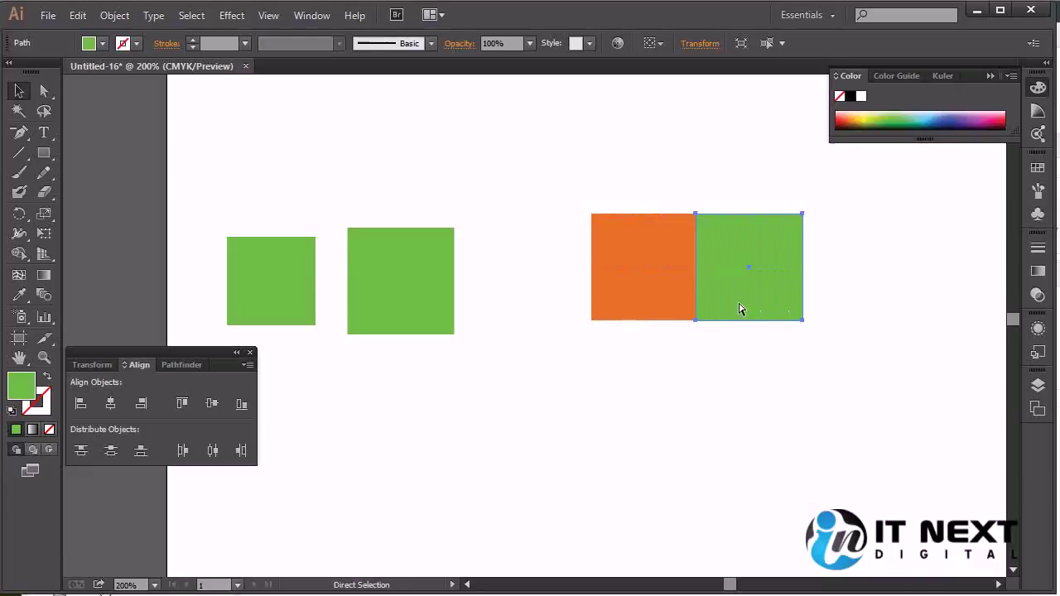
Step: Nudge the green square back left and horizontally centre it on the orange square
key("Left")
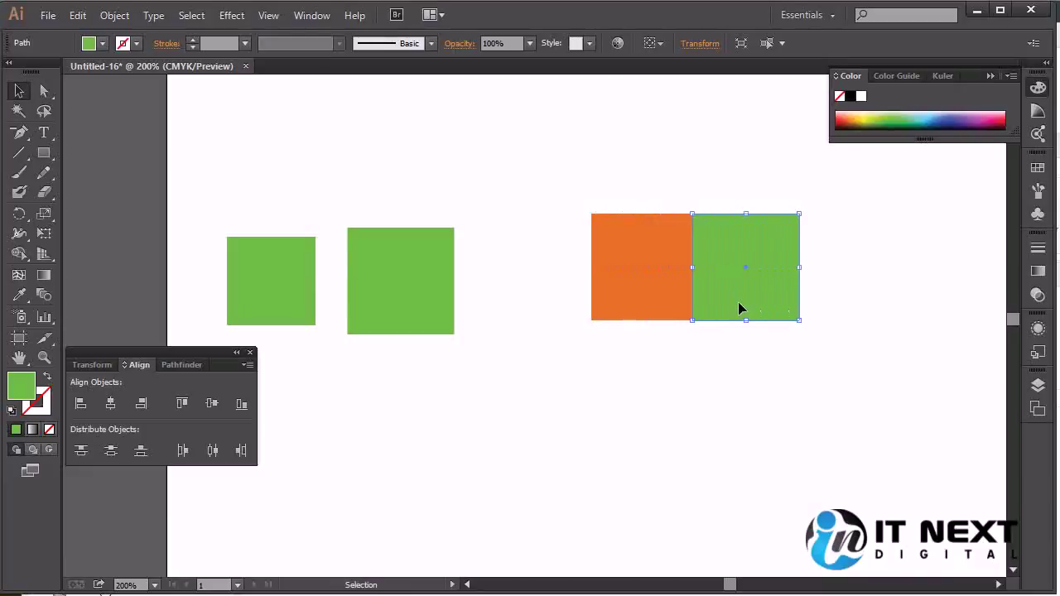
left_click_drag(861, 201, 532, 362)
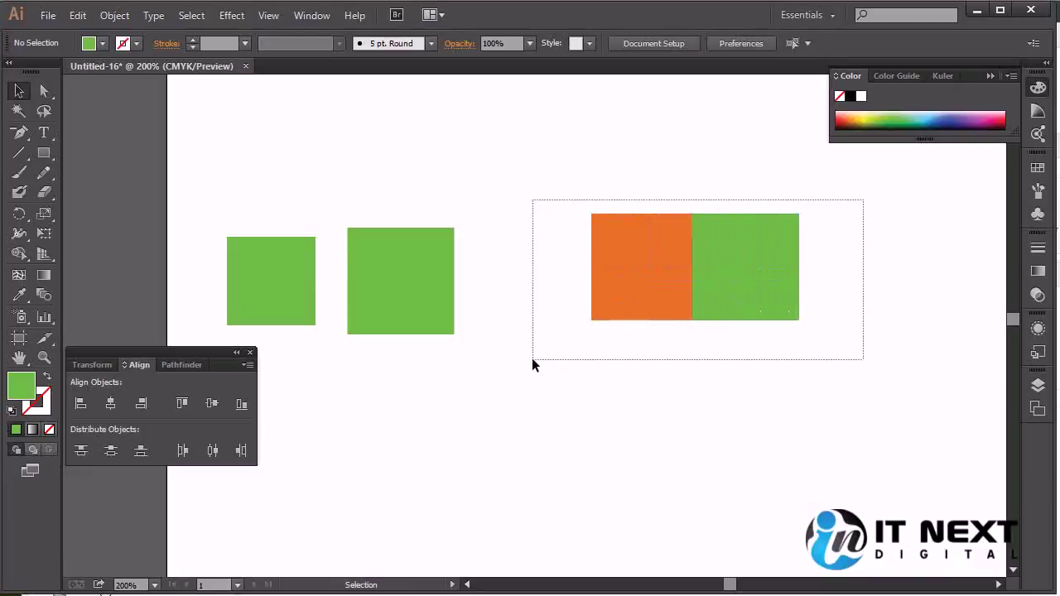
left_click(110, 404)
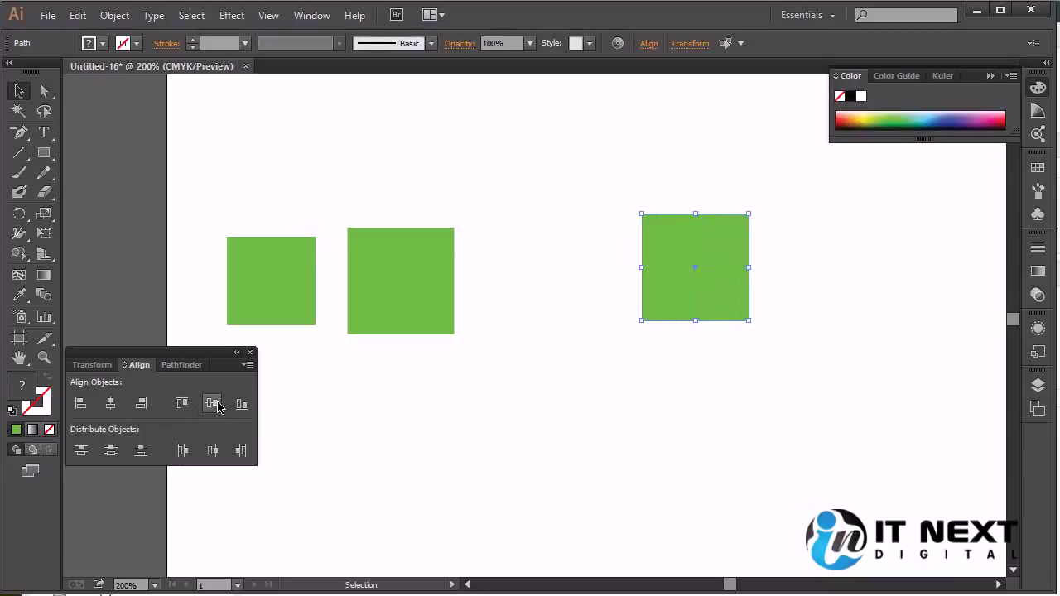
Step: Test-drag the green square away, undo the move, and reselect the green square
key("a")
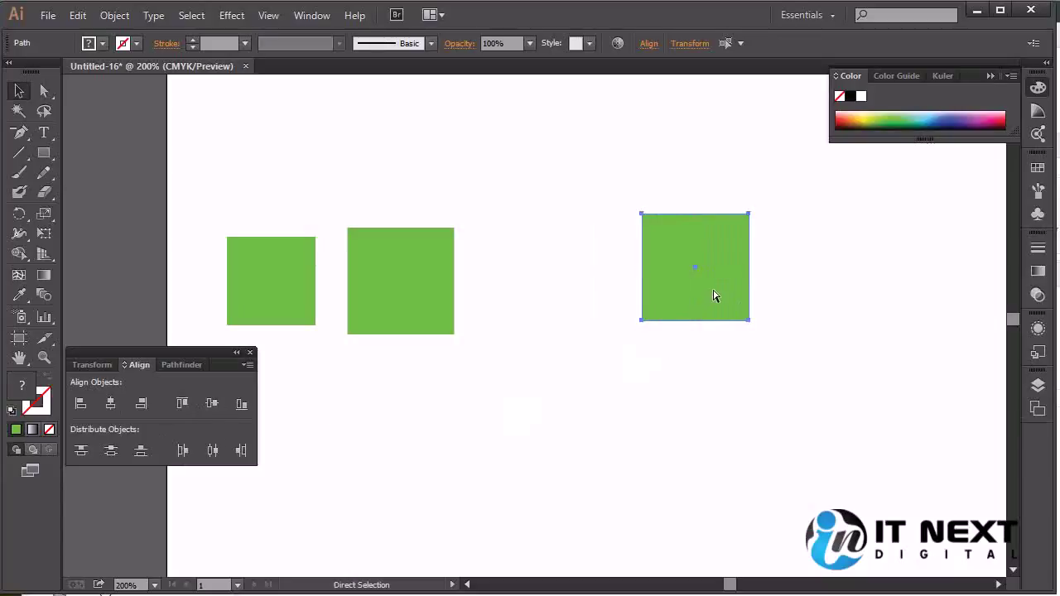
left_click_drag(711, 291, 840, 288)
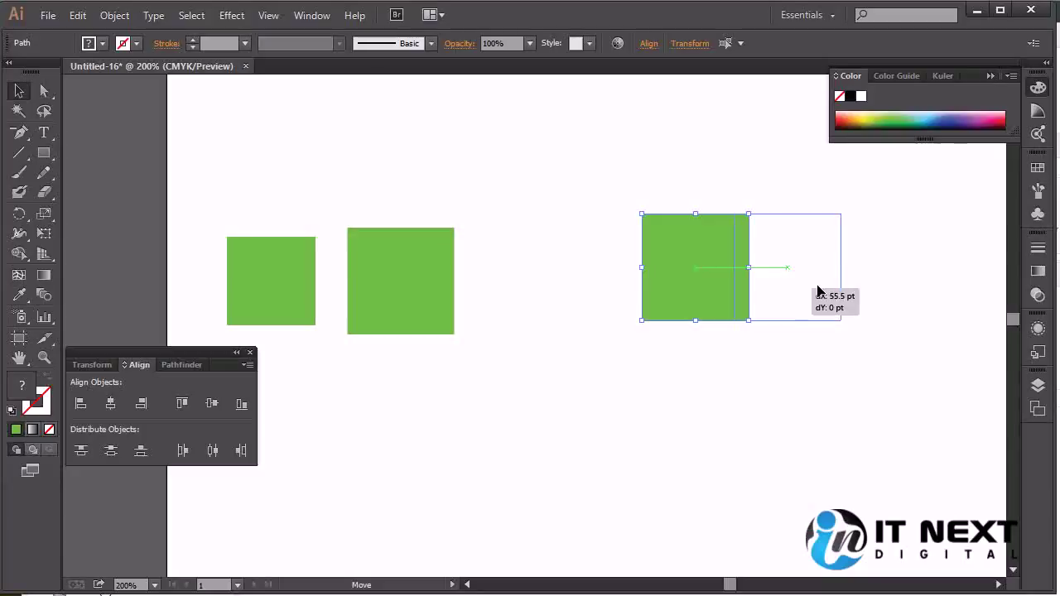
key("ctrl+z")
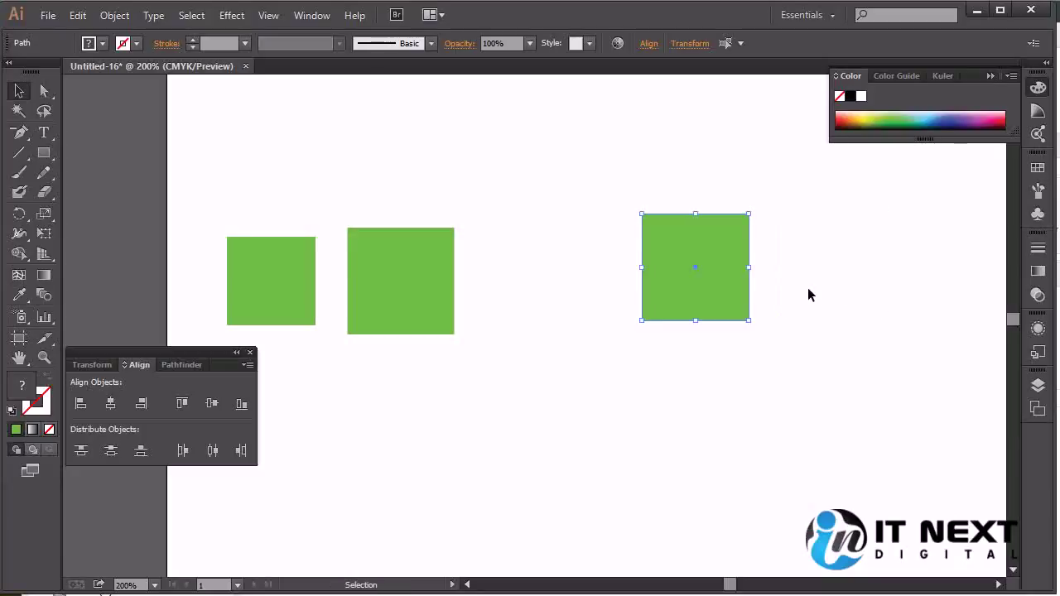
left_click(824, 300)
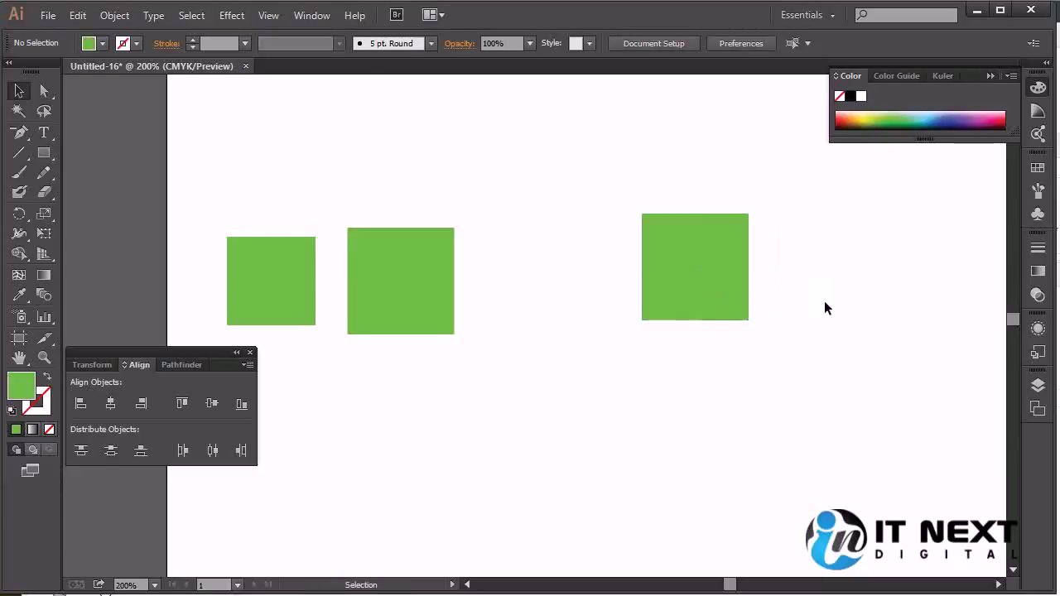
left_click(726, 280)
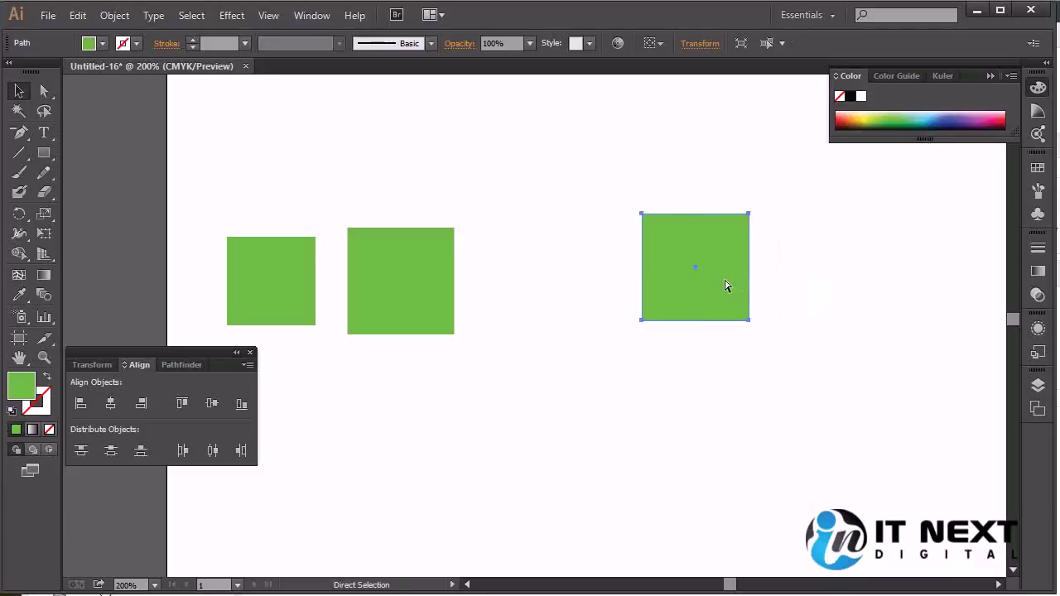
Step: Try dragging the green square off the orange one, undo each move, and reselect the green square
left_click_drag(726, 285, 868, 284)
key("ctrl+z")
left_click_drag(718, 286, 888, 287)
key("ctrl+z")
left_click(752, 291)
key("a")
key("v")
key("a")
key("v")
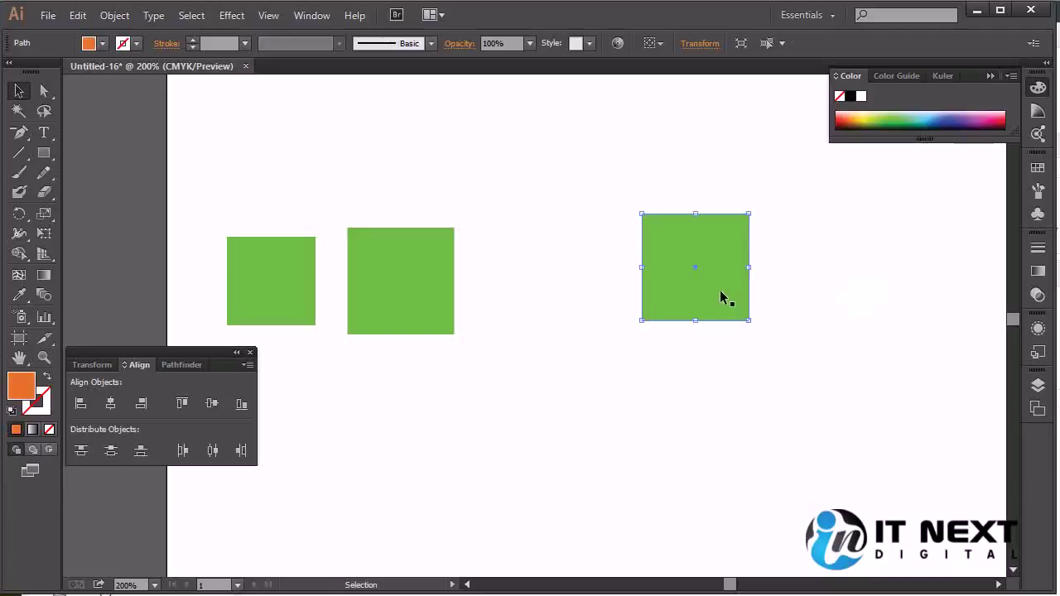
Step: Nudge the green square slightly right, then horizontally centre both squares so green covers orange
left_click_drag(721, 292, 723, 292)
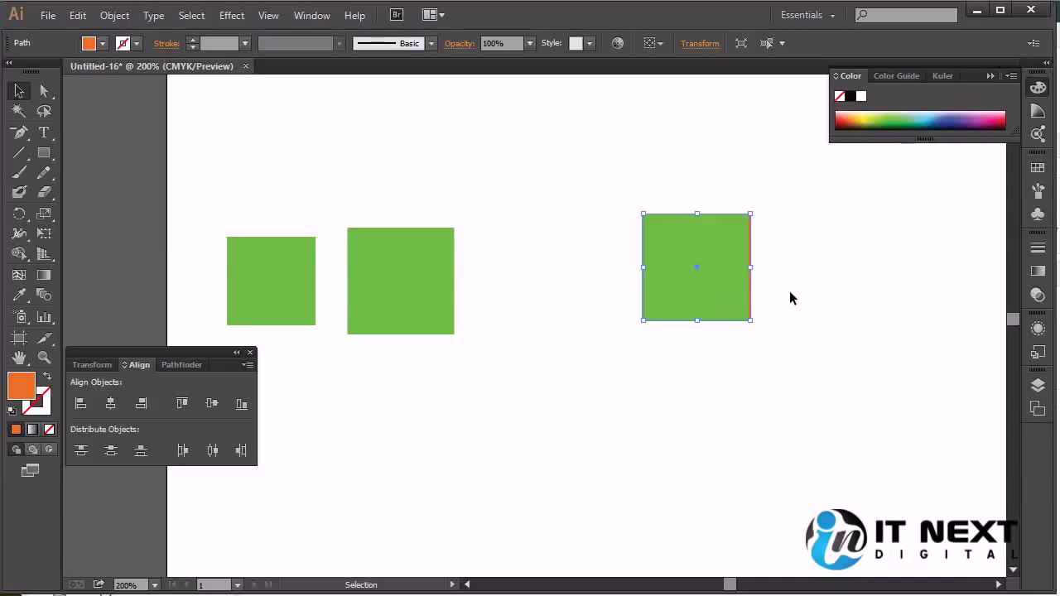
key("Right")
key("Right")
key("Right")
key("Right")
key("Right")
key("Right")
key("Right")
key("Right")
key("Right")
key("Right")
key("Right")
key("Right")
key("Right")
key("Right")
key("Right")
key("Right")
key("Right")
key("Right")
left_click_drag(823, 208, 558, 389)
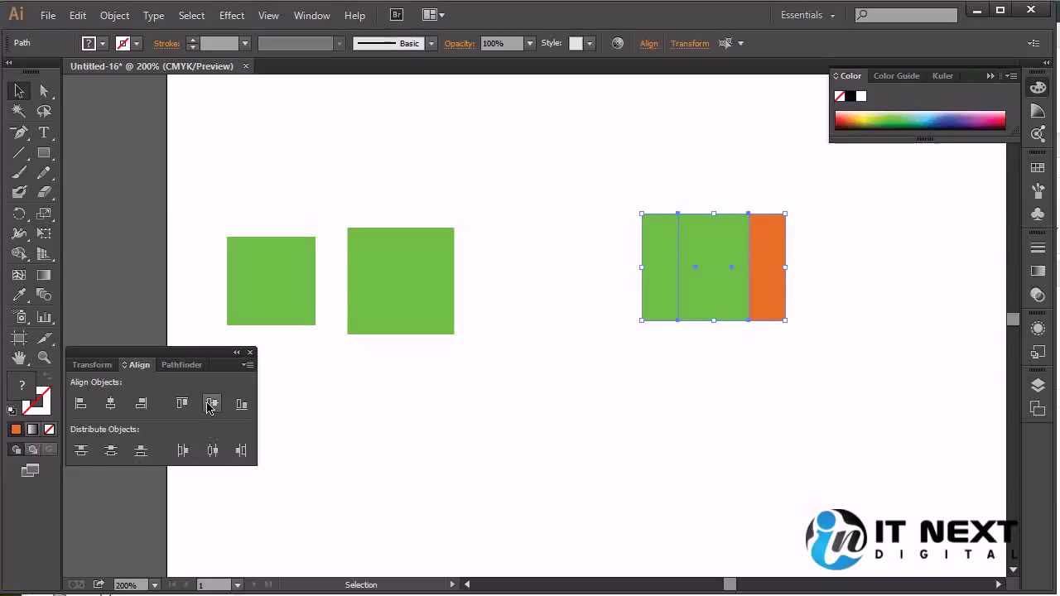
left_click(111, 403)
left_click(775, 396)
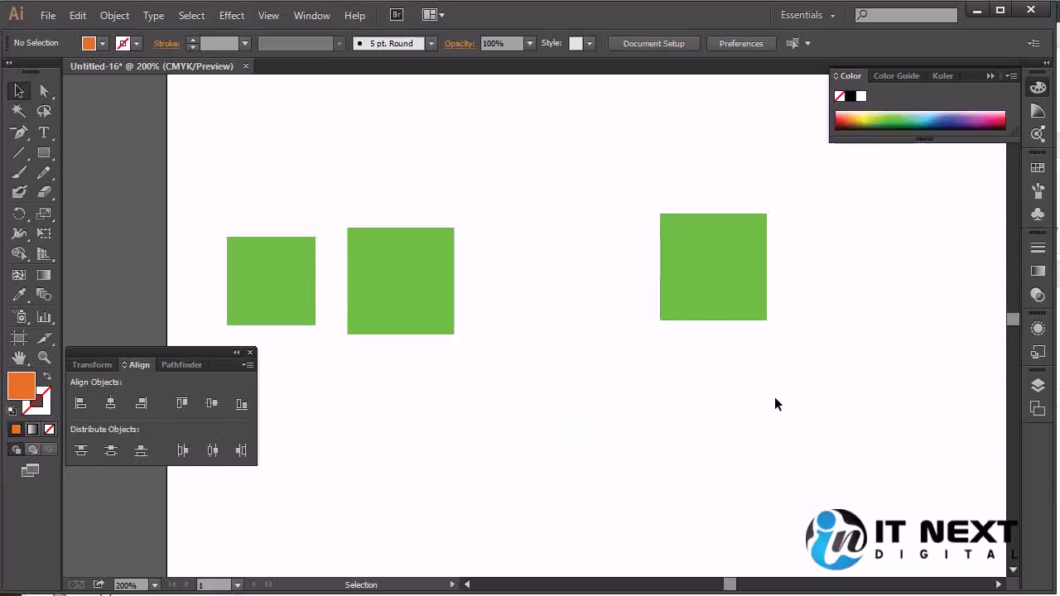
mouse_move(824, 201)
left_mouse_down()
mouse_move(779, 228)
mouse_move(608, 381)
left_mouse_up()
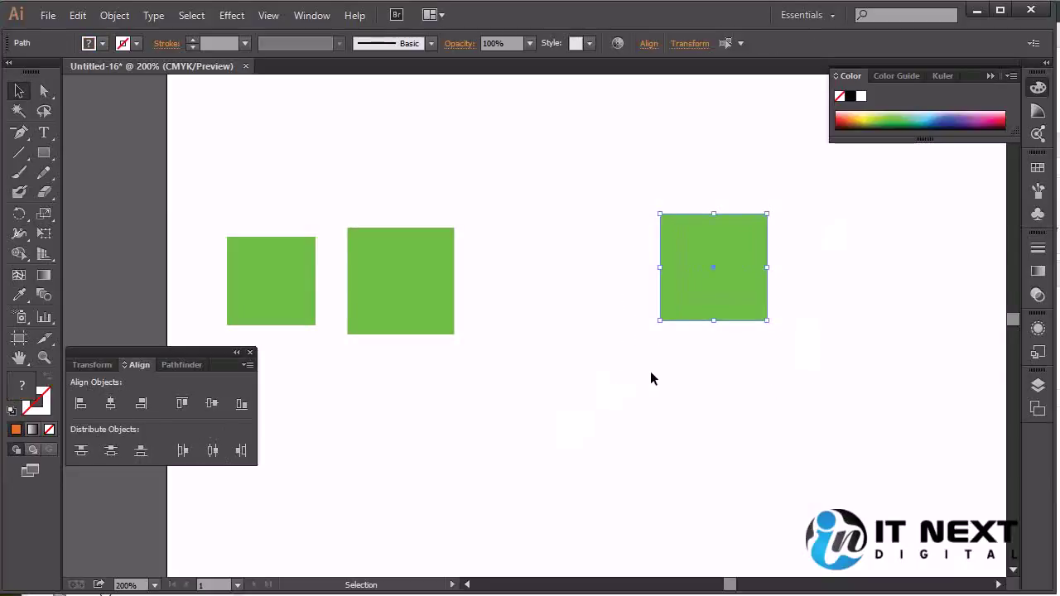
key("a")
key("v")
left_click(812, 281)
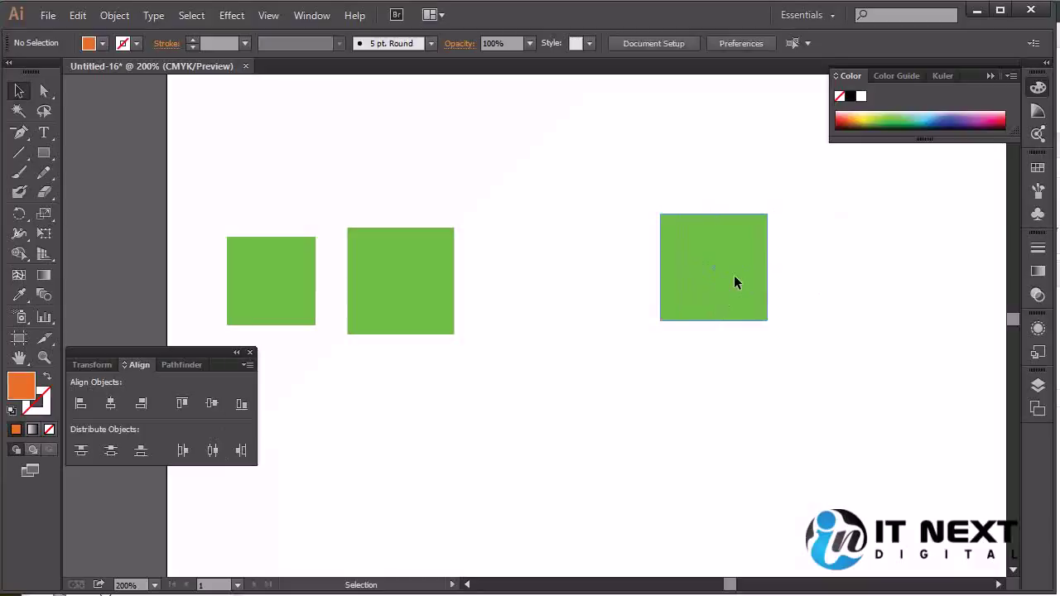
left_click(734, 275)
key("a")
key("v")
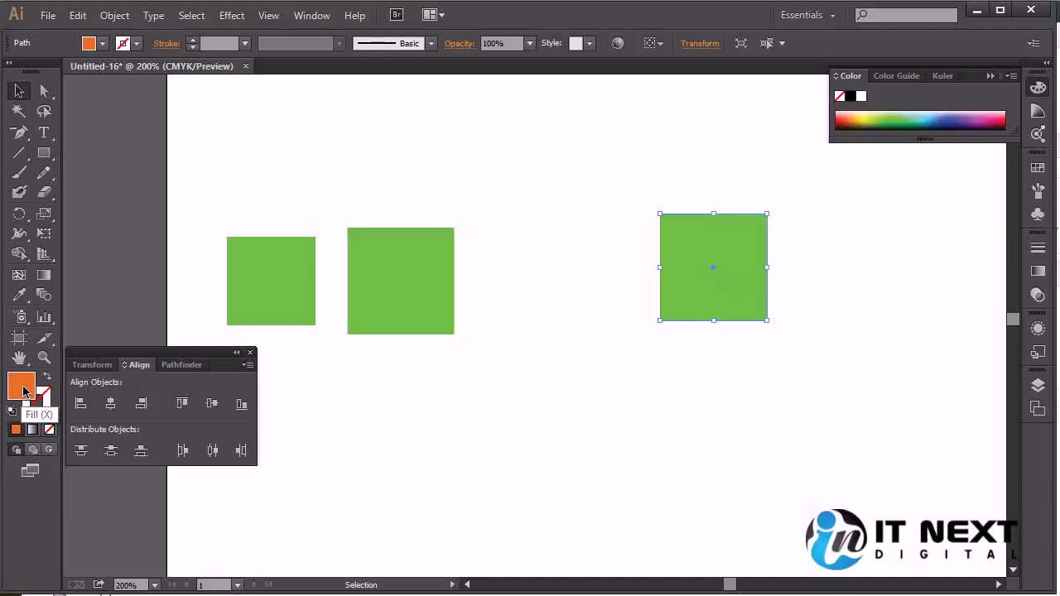
left_click(649, 383)
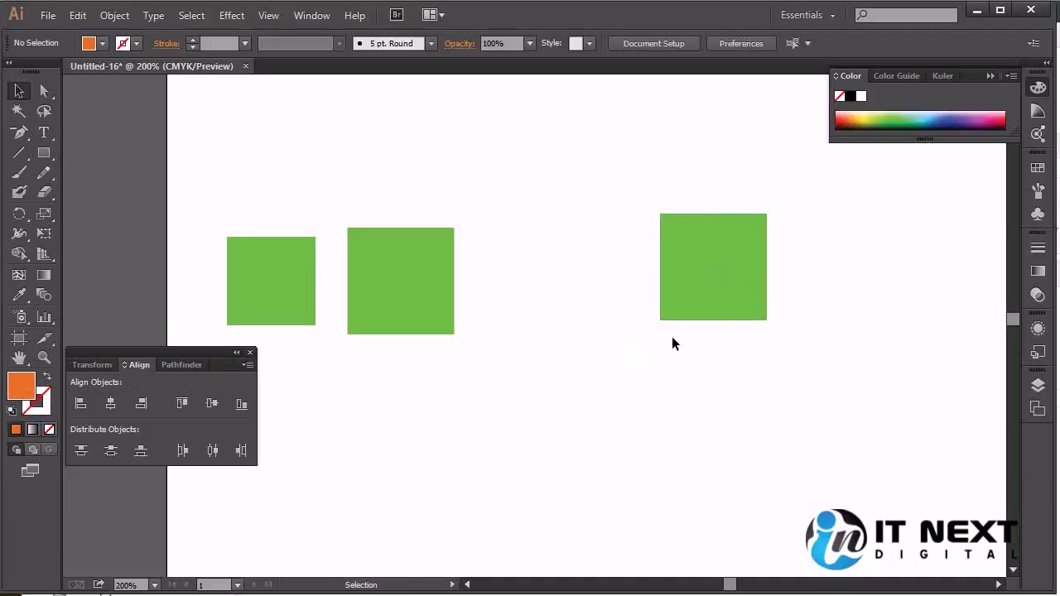
Step: Alt-drag a copy of the green square below it and fill the copy with red
left_click(719, 288)
left_click_drag(734, 288, 699, 406, "alt")
left_click(871, 115)
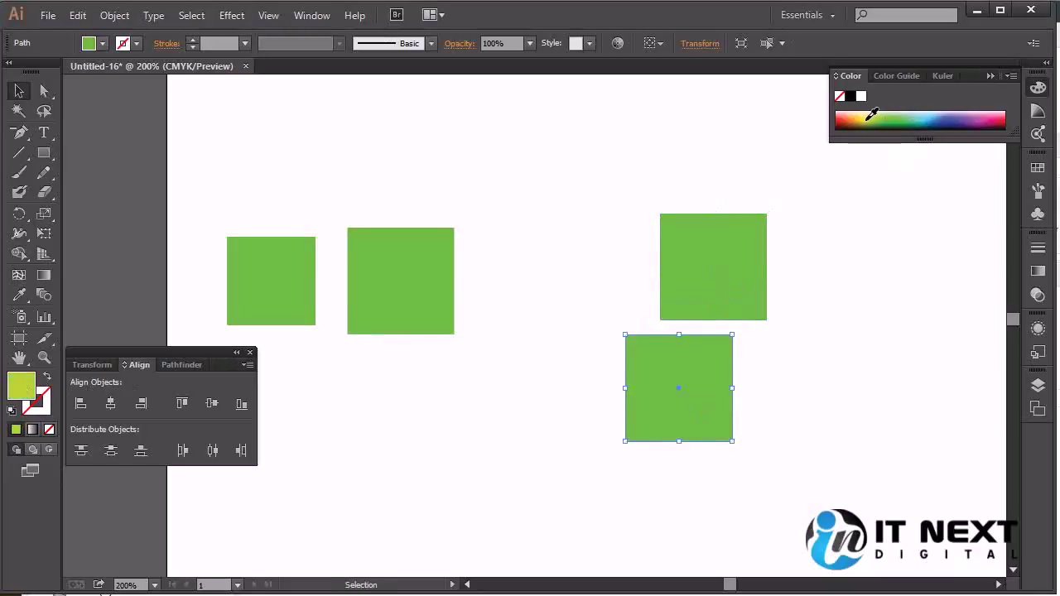
left_click(1004, 120)
Step: Centre the red and green squares both horizontally and vertically so red covers green
left_click_drag(850, 182, 554, 572)
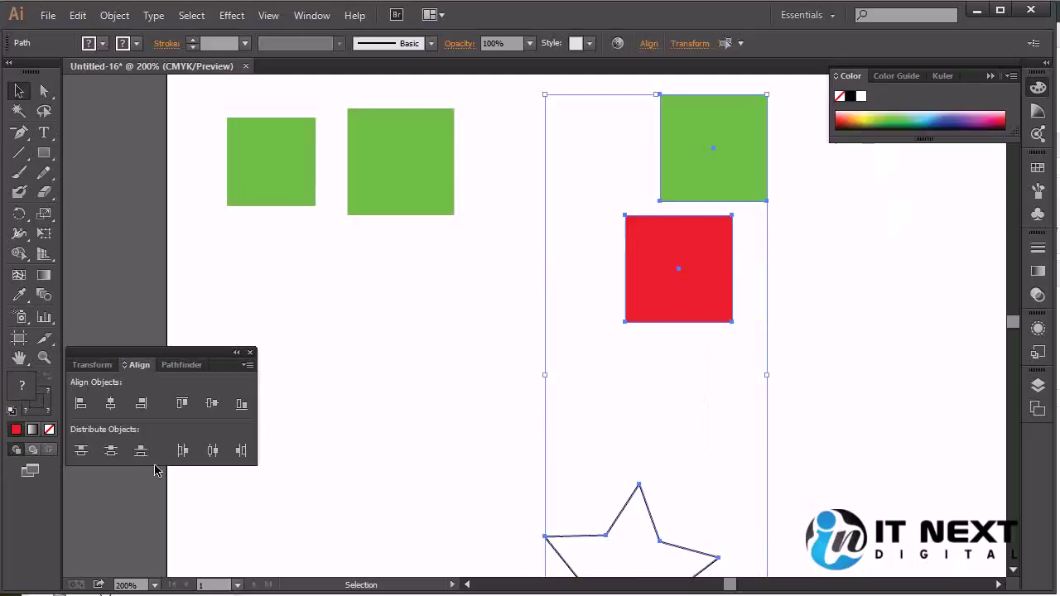
left_click(865, 299)
left_click_drag(788, 83, 646, 240)
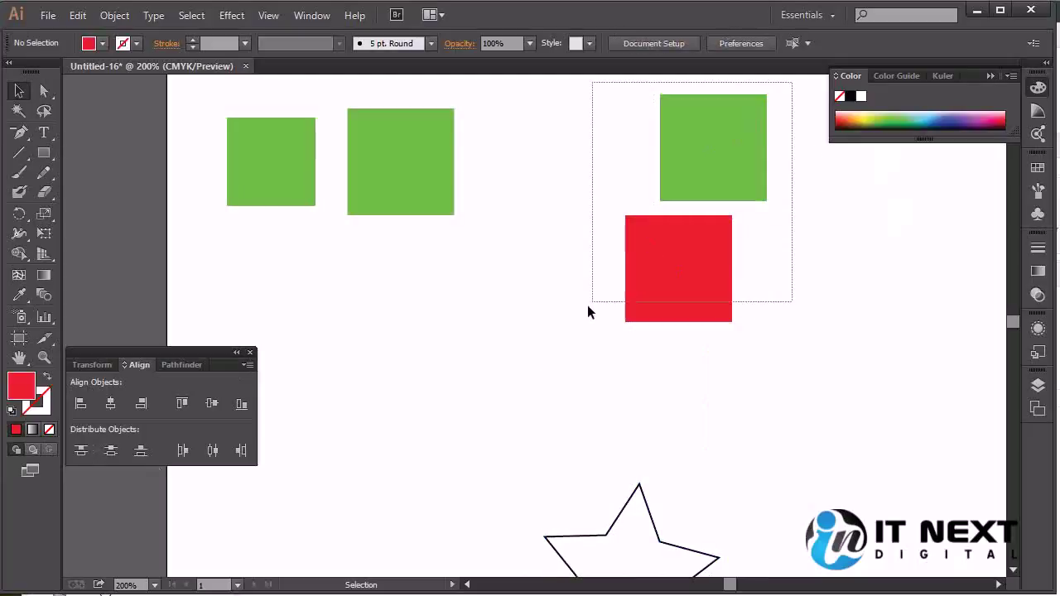
left_click(110, 403)
left_click(211, 404)
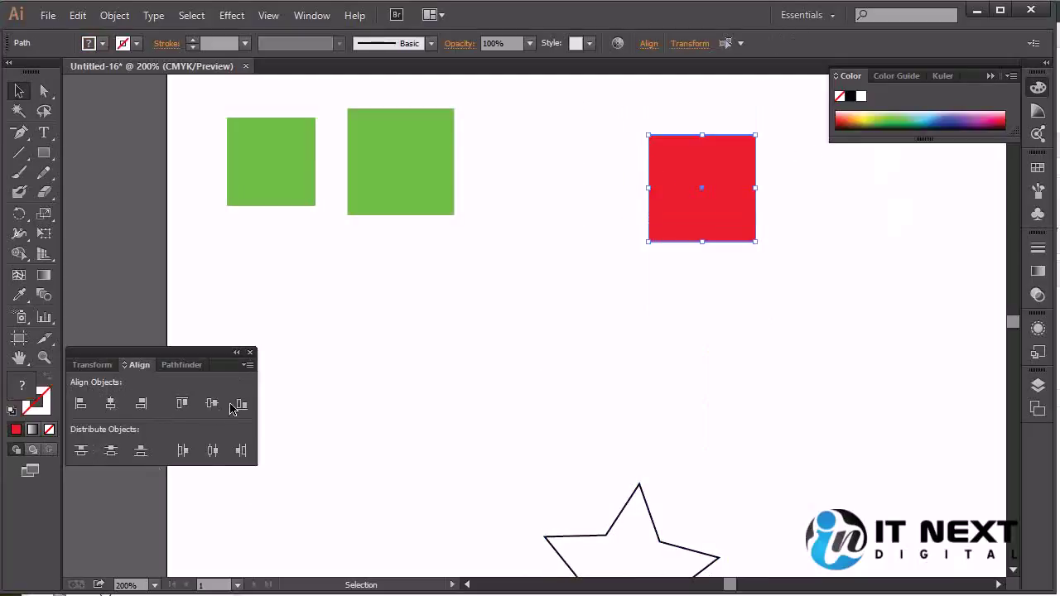
left_click(673, 383)
Step: Use Direct Selection to check the red square sits above the green one
key("a")
left_click(705, 230)
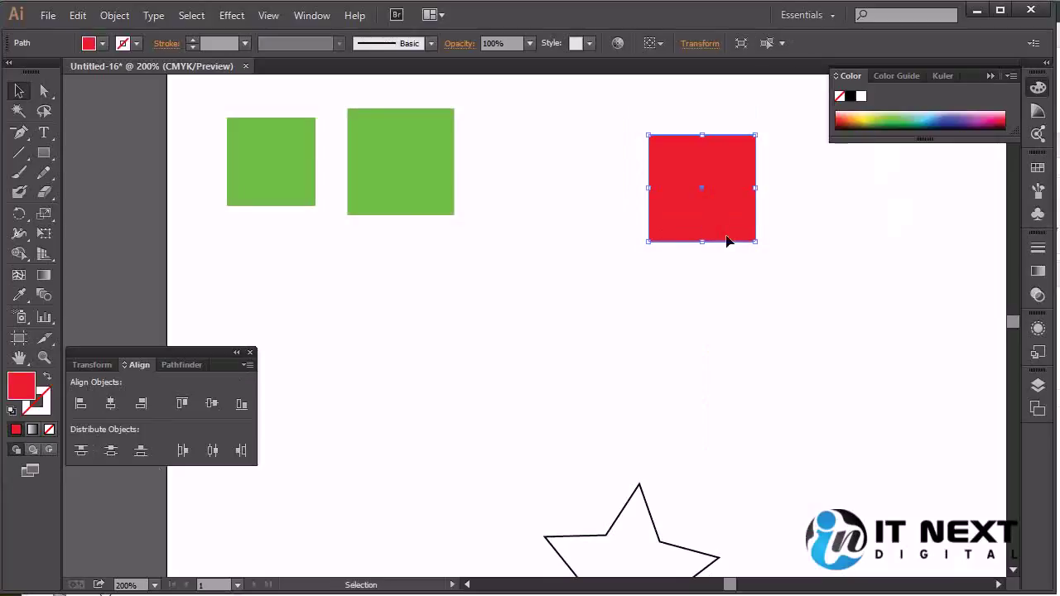
left_click(682, 230)
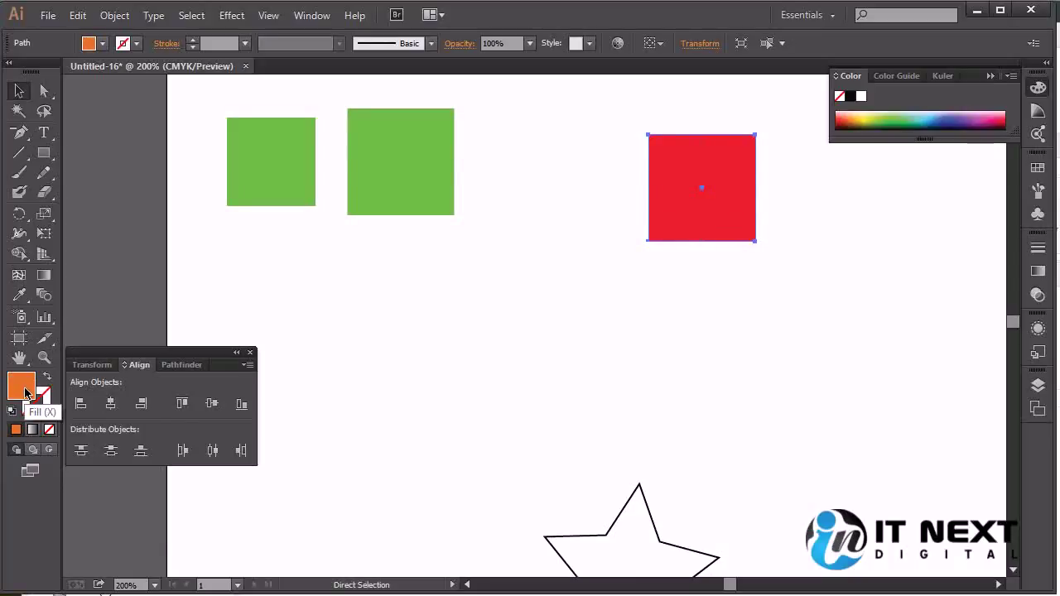
key("v")
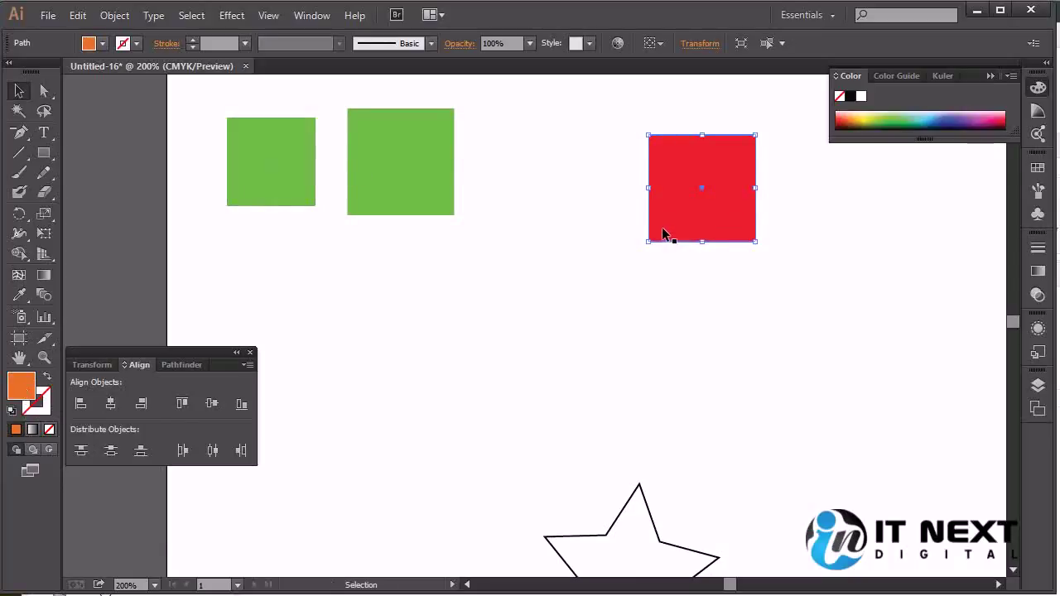